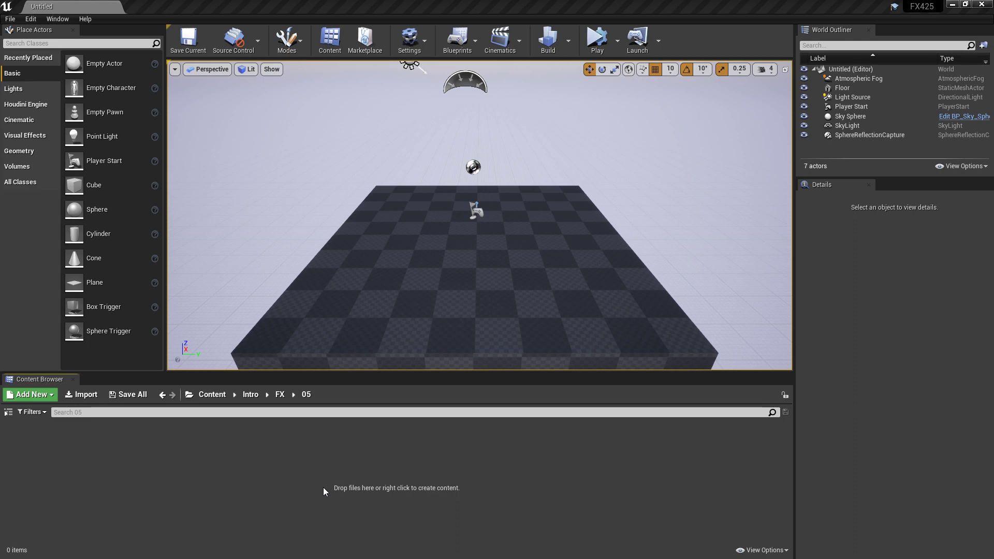
# - Create a Niagara emitter from the Hanging Particulates template in the 05 folder and name it NE_TheOne_01
pyautogui.rightClick(307, 469)
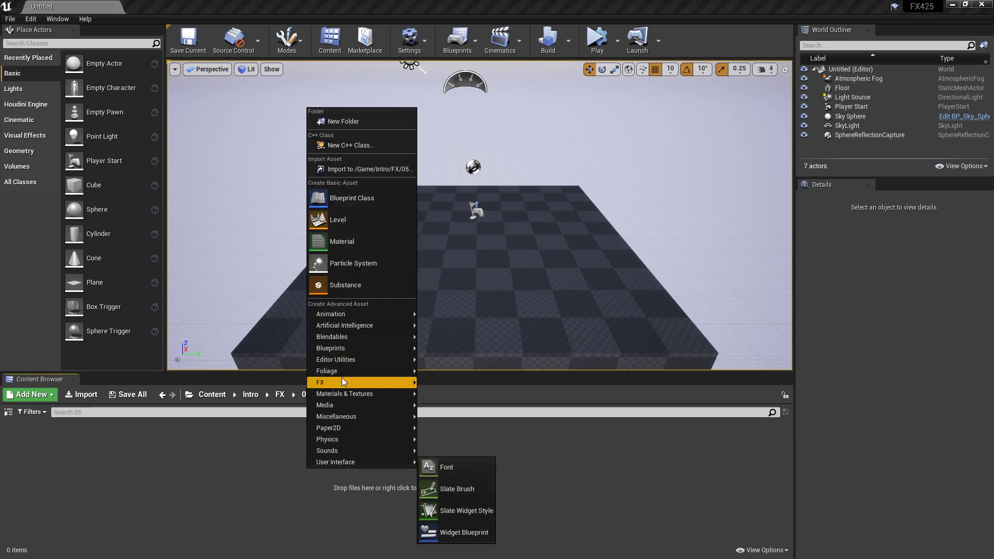
pyautogui.moveTo(342, 381)
pyautogui.click(512, 429)
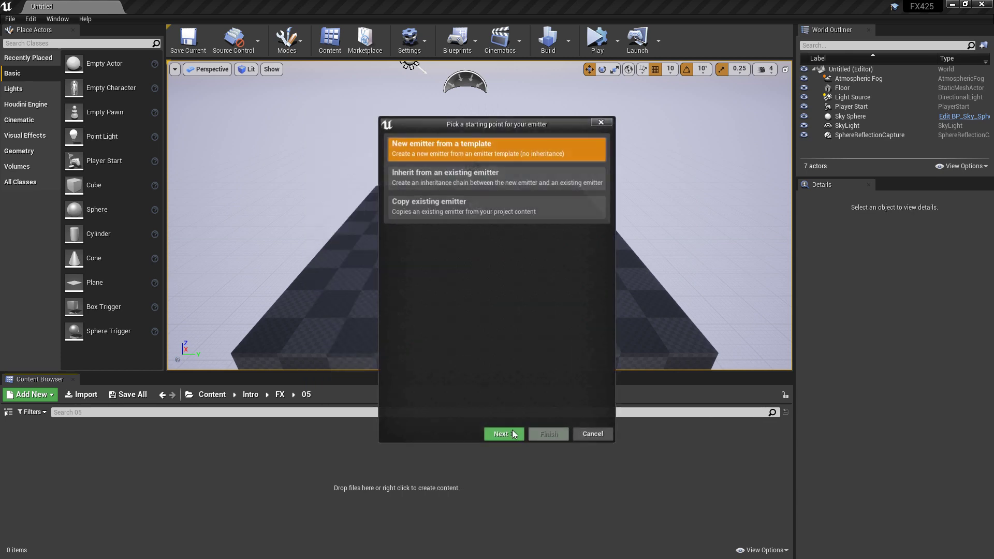
pyautogui.click(509, 434)
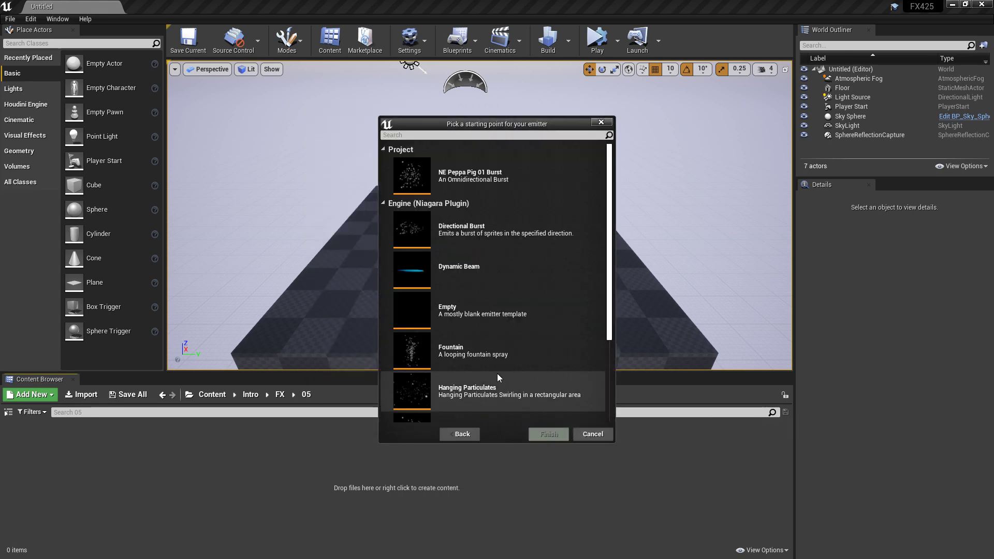
pyautogui.click(462, 393)
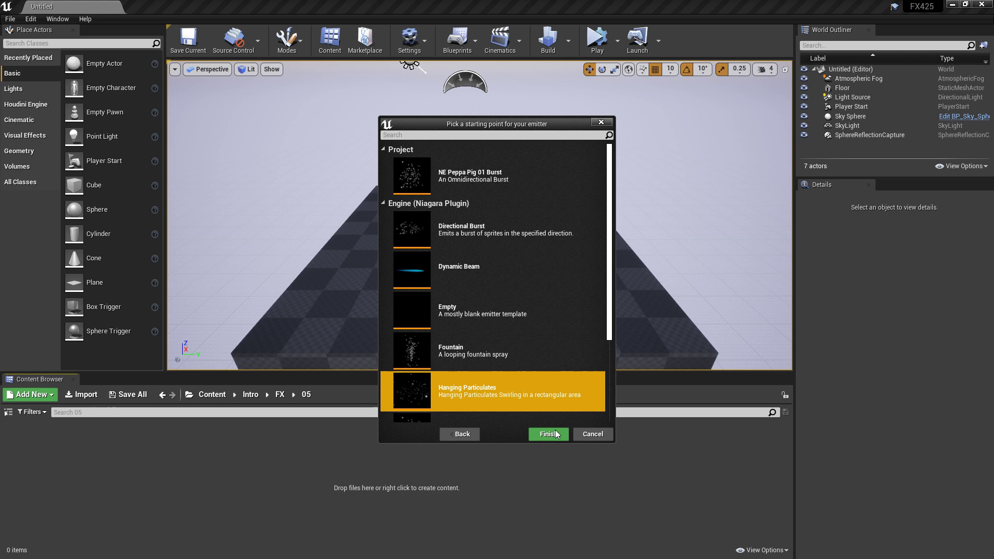
pyautogui.click(549, 434)
pyautogui.write('NE')
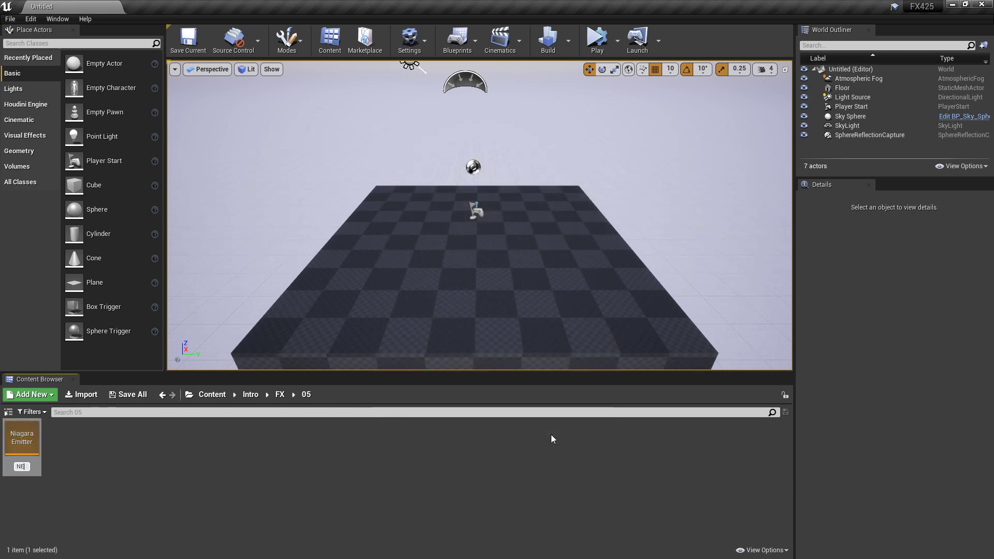
pyautogui.write('_TheOne_01')
pyautogui.press('Return')
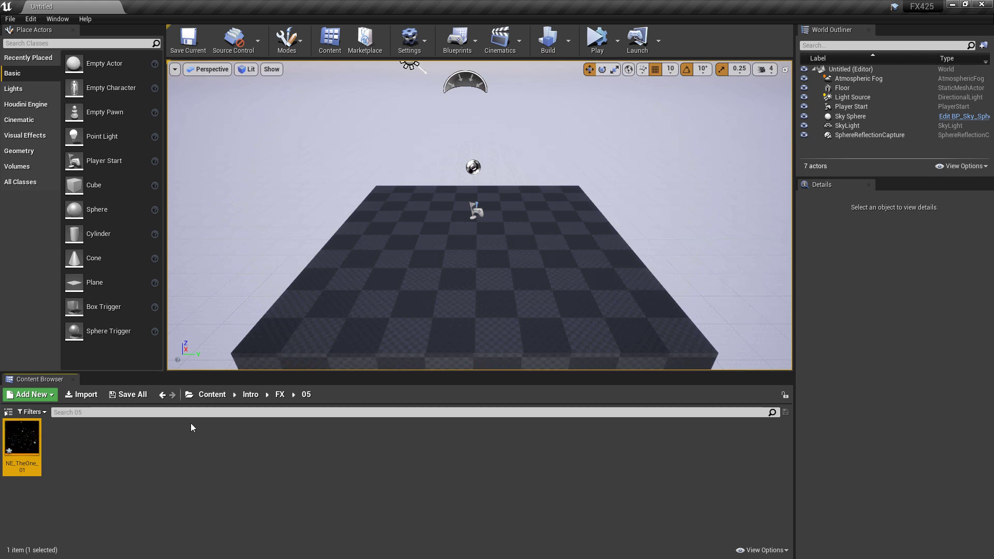
# - Open and save the NE_TheOne_01 emitter, and pause its preview at 1.21 on the timeline
pyautogui.doubleClick(20, 458)
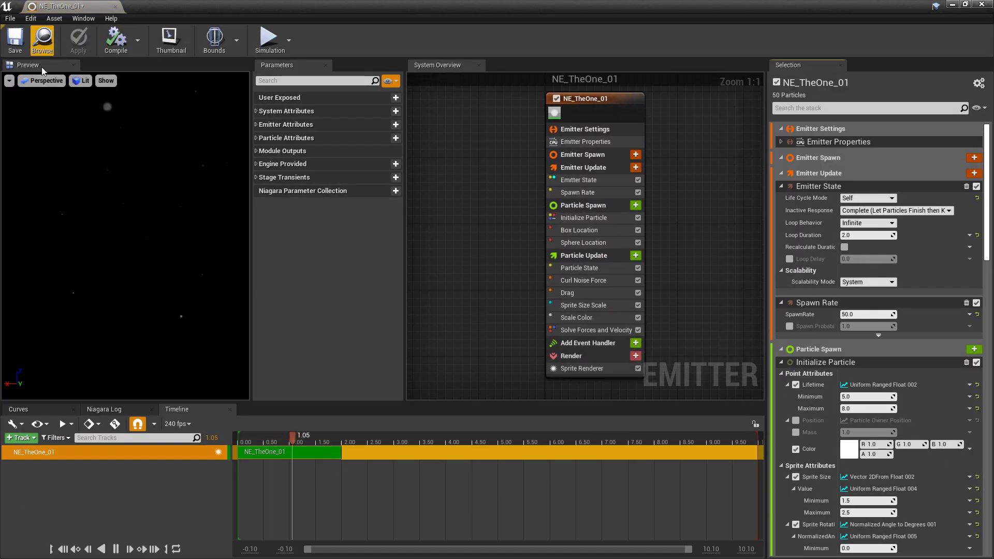
pyautogui.click(15, 40)
pyautogui.click(301, 441)
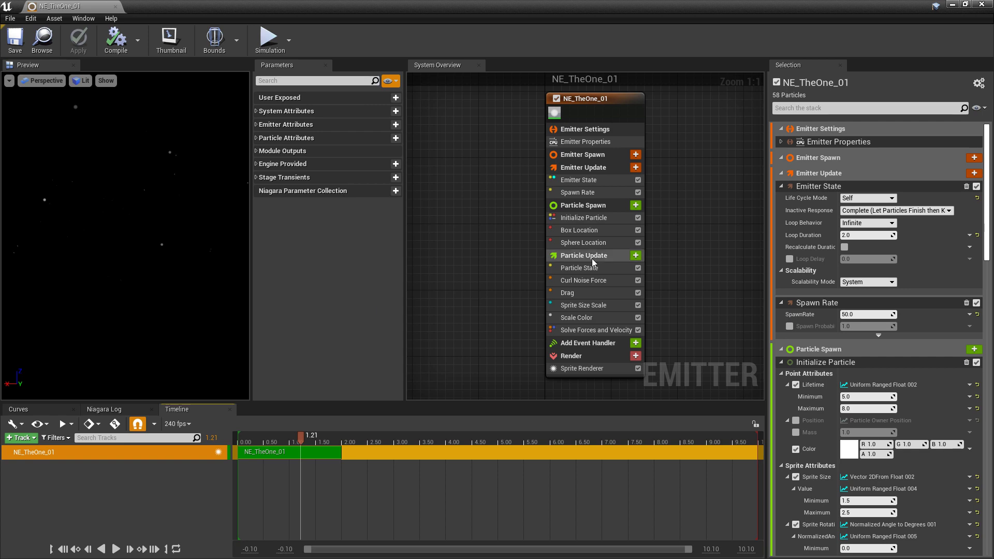
# - Examine the emitter's Initialize Particle and Scale Color modules and the material settings of its Sprite Renderer
pyautogui.click(591, 217)
pyautogui.keyDown('ctrl'); pyautogui.click(595, 318); pyautogui.keyUp('ctrl')
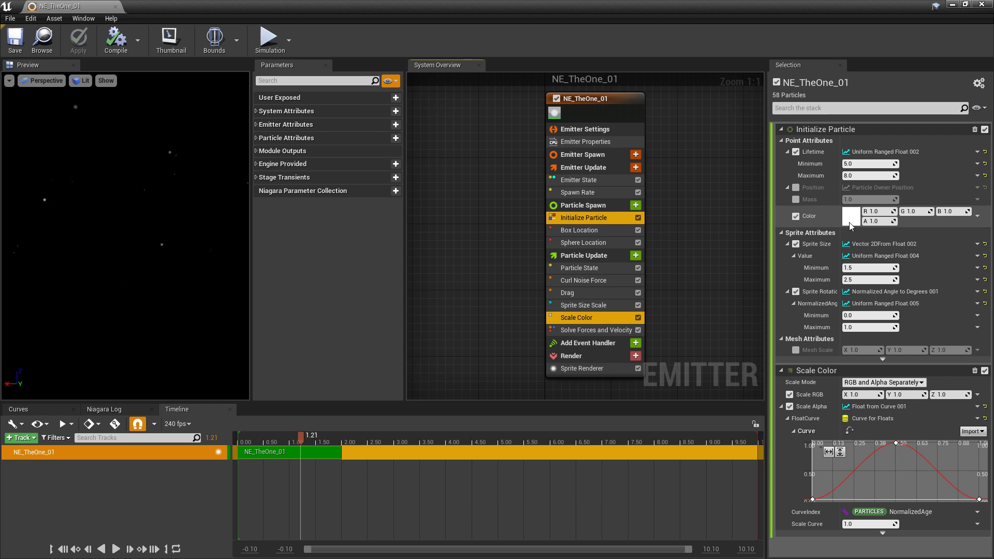
pyautogui.click(603, 370)
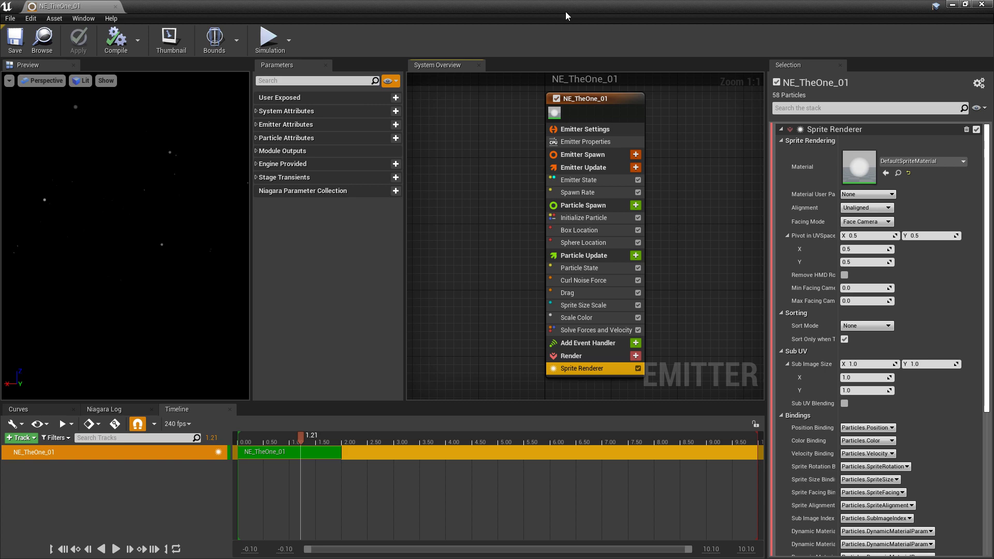
# - Create a new material in the 05 folder alongside the emitter and name it M_TheOne_01
pyautogui.moveTo(568, 13); pyautogui.dragTo(632, 103)
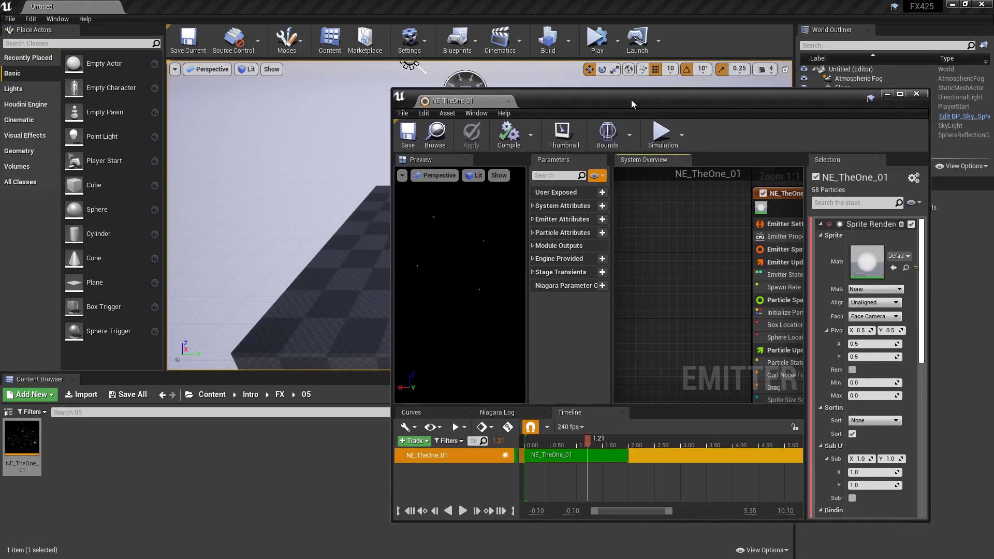
pyautogui.rightClick(86, 458)
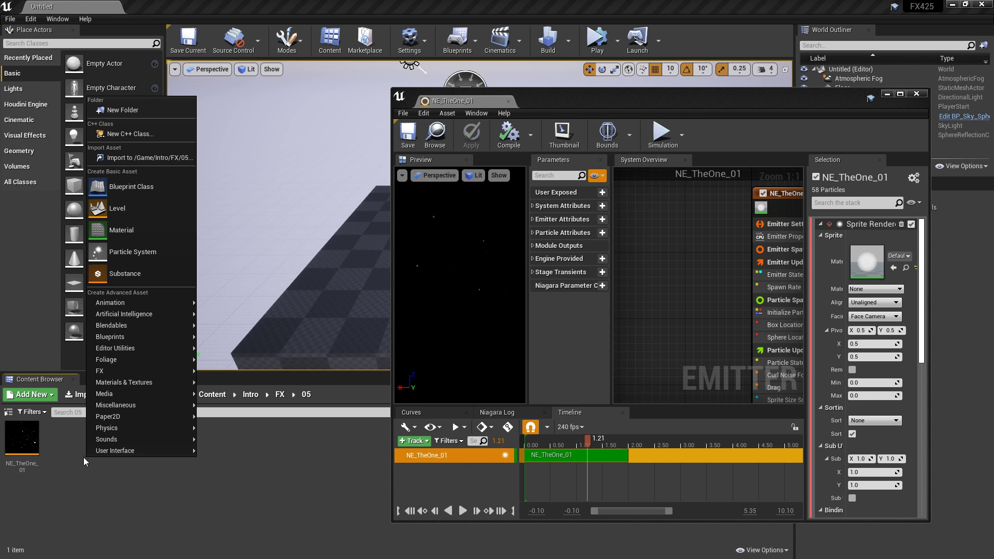
pyautogui.moveTo(135, 383)
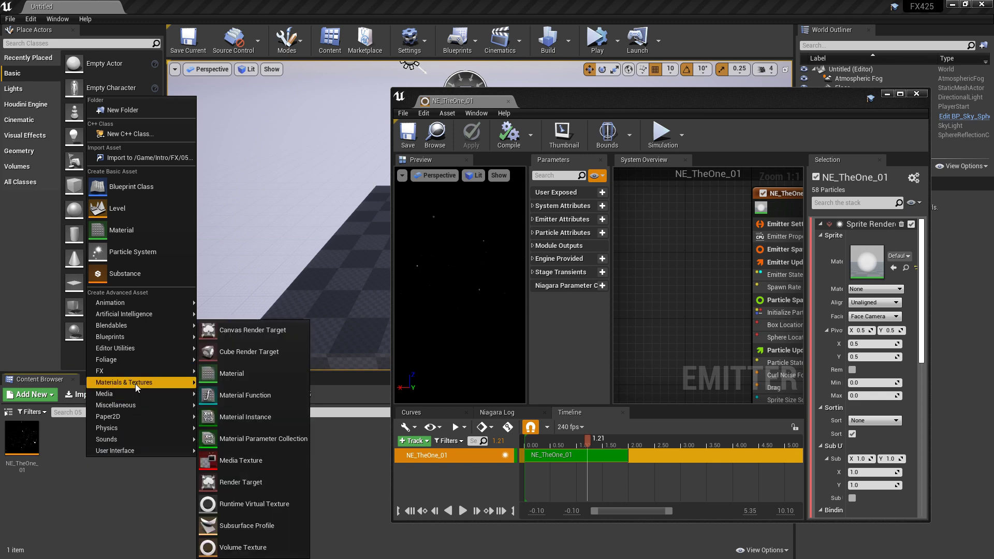
pyautogui.click(272, 372)
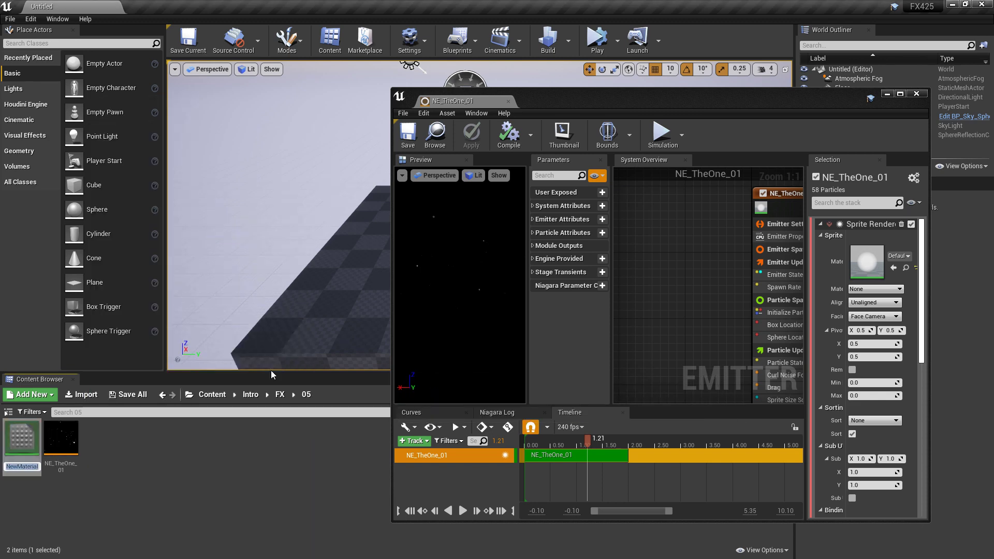
pyautogui.write('M_TheOne')
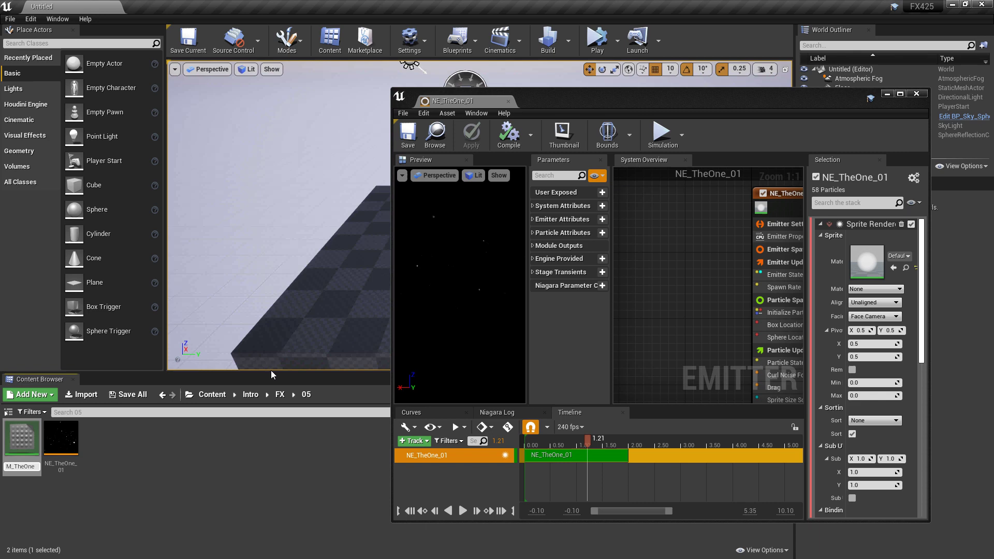
pyautogui.write('_01')
pyautogui.press('Return')
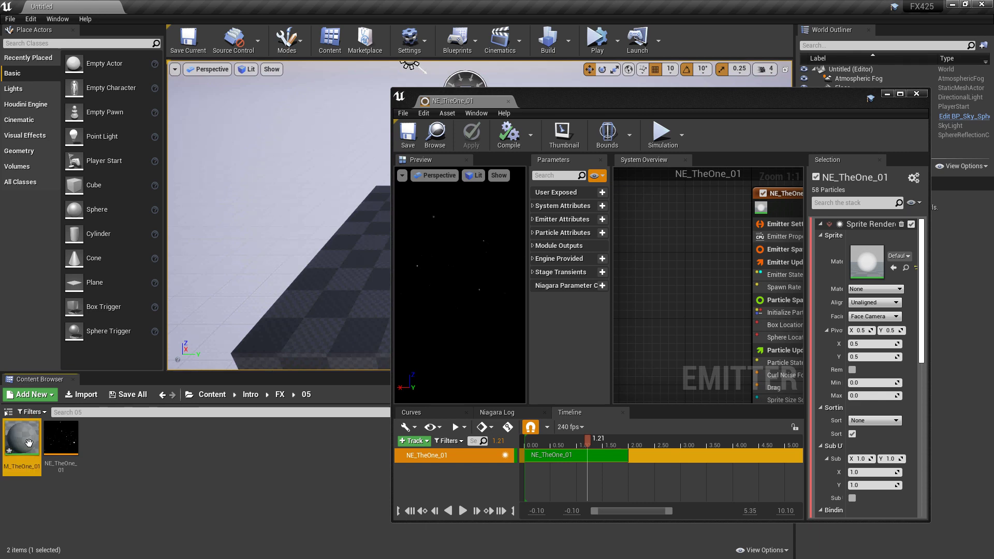
# - Open the M_TheOne_01 material and set its blend mode to Translucent, keeping the Default Lit shading model
pyautogui.doubleClick(29, 444)
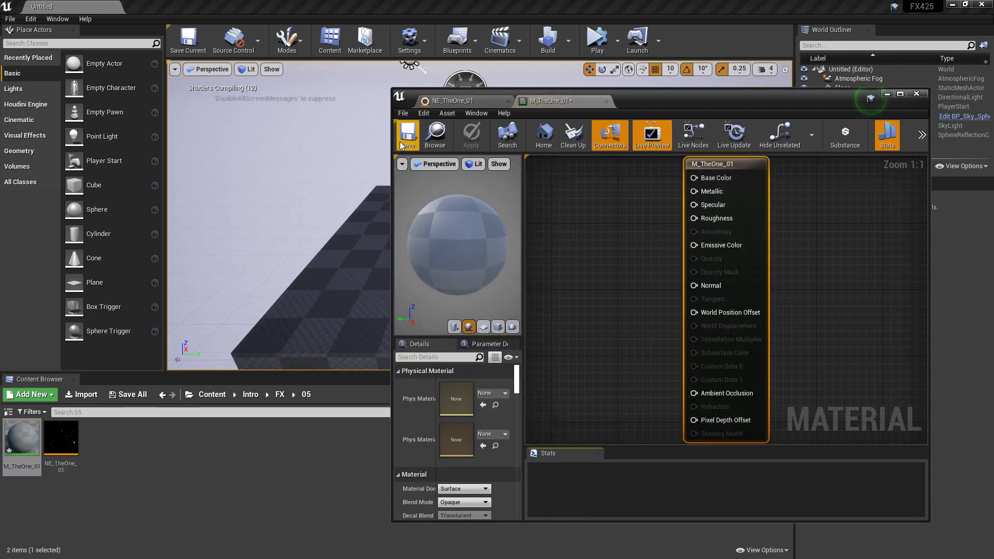
pyautogui.click(900, 94)
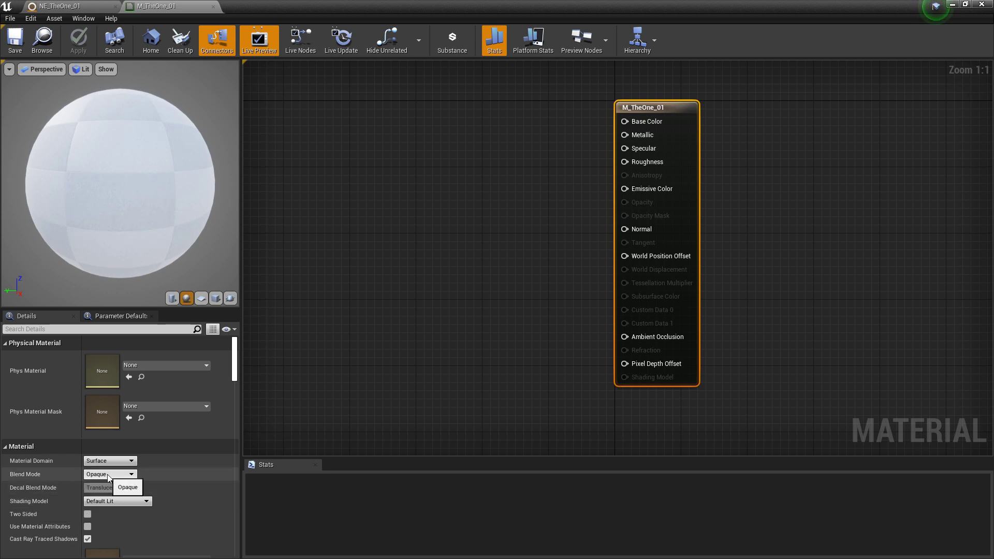
pyautogui.click(110, 475)
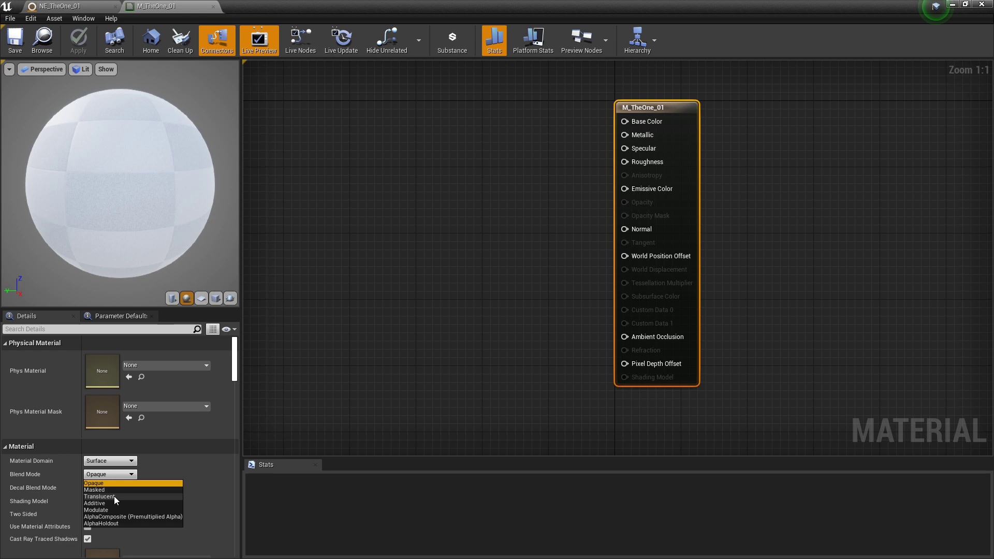
pyautogui.click(114, 497)
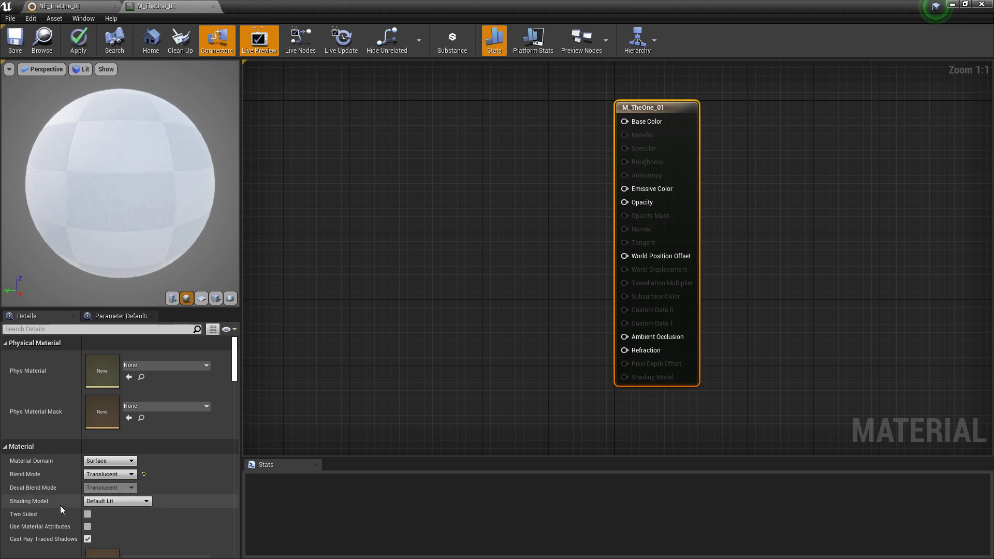
pyautogui.click(110, 502)
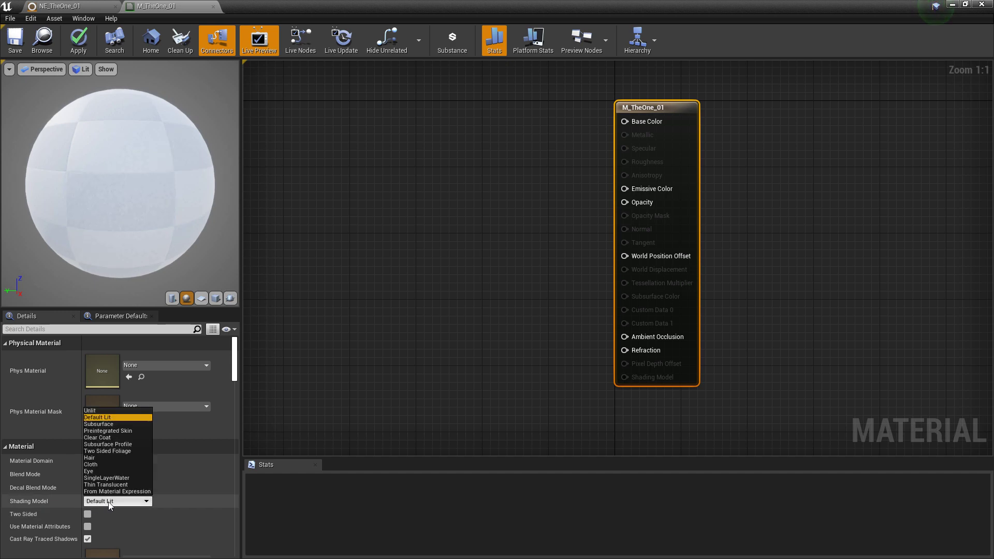
pyautogui.click(110, 422)
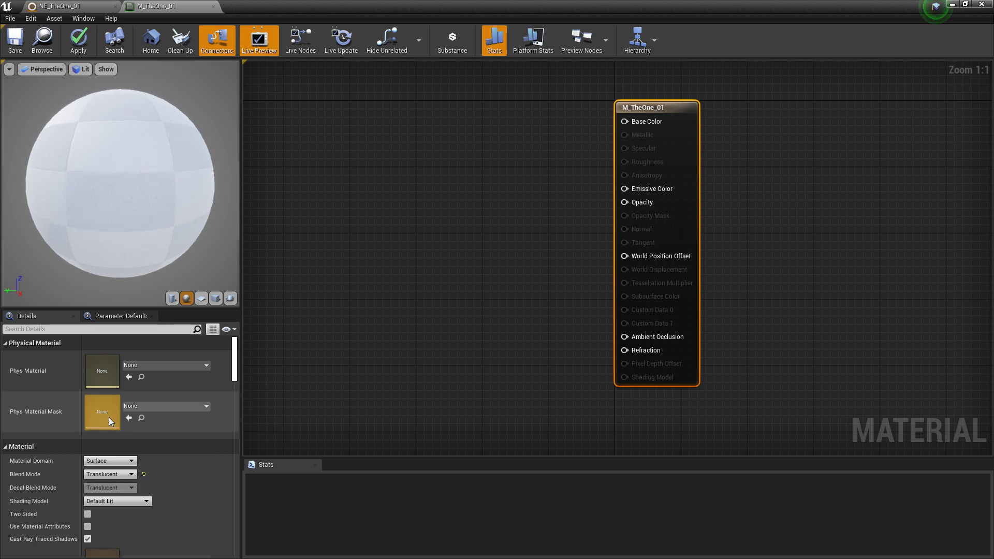
# - Add a Particle Color node to the material graph, to the left of the M_TheOne_01 output node
pyautogui.rightClick(395, 236)
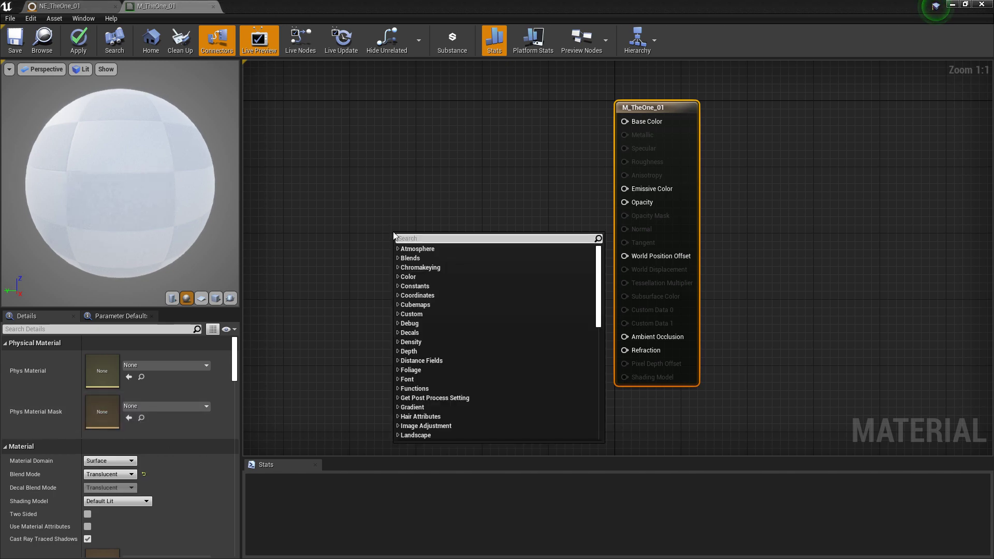
pyautogui.write('part')
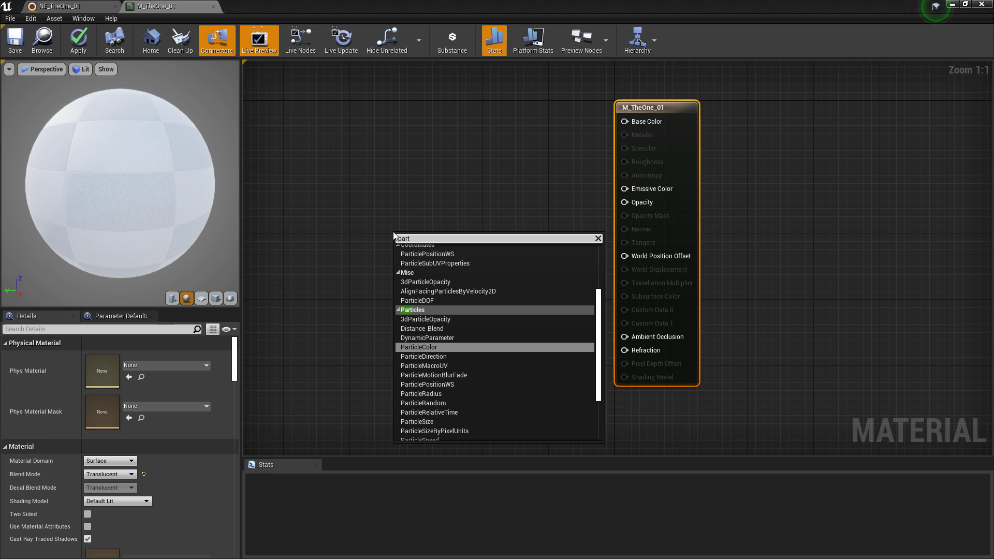
pyautogui.press('Return')
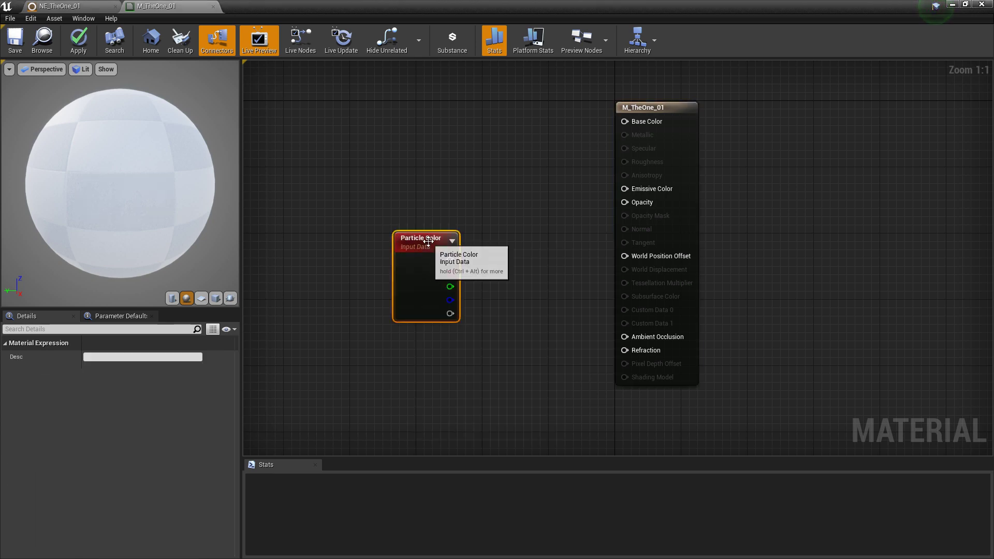
pyautogui.moveTo(427, 242); pyautogui.dragTo(392, 235)
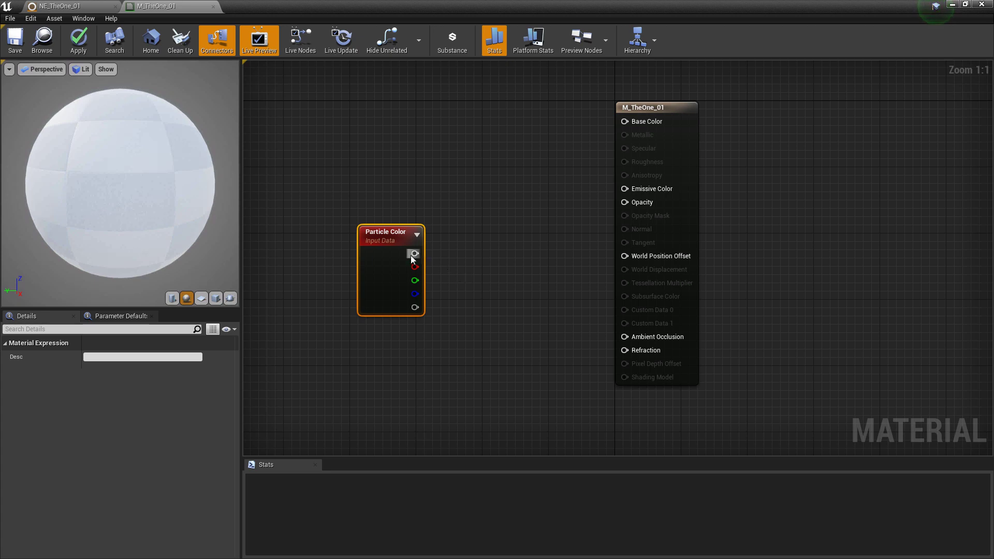
# - Connect Particle Color's combined color output to Emissive Color and its alpha output to Opacity, and save the material
pyautogui.moveTo(414, 253); pyautogui.dragTo(624, 189)
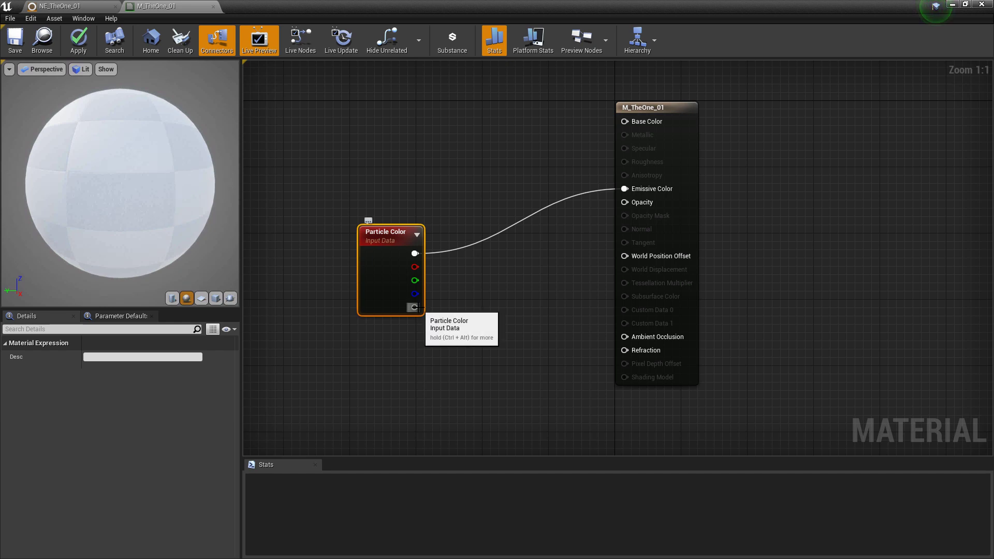
pyautogui.moveTo(415, 307); pyautogui.dragTo(625, 203)
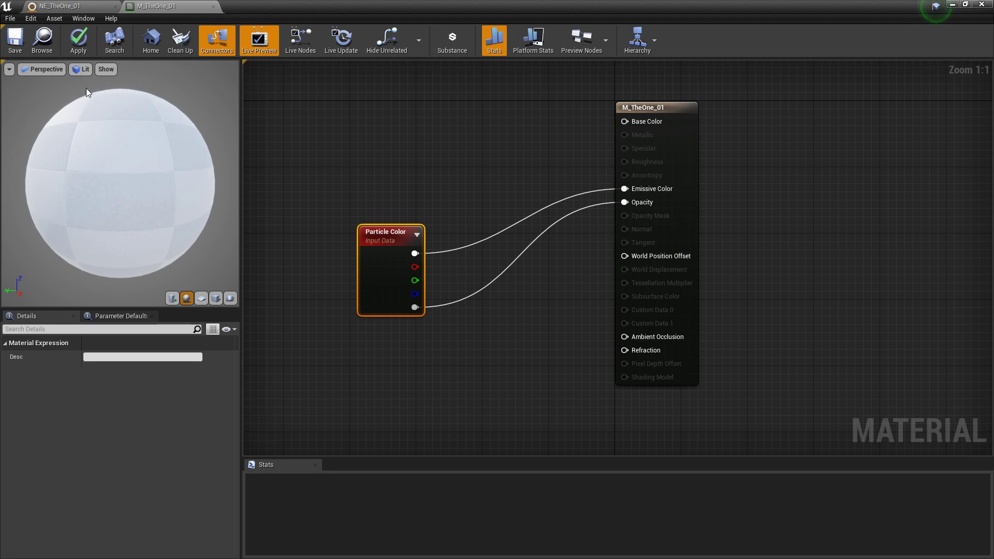
pyautogui.click(14, 44)
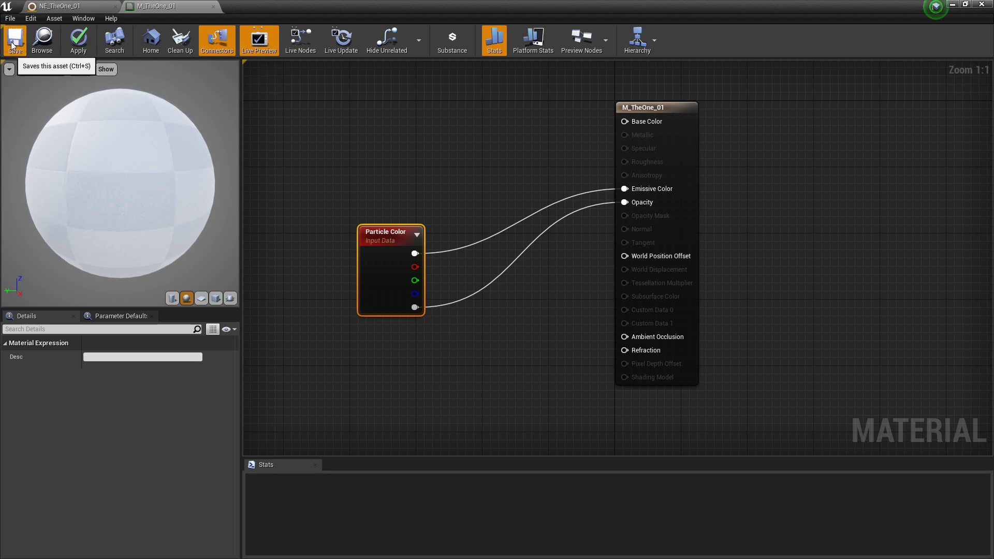
# - Create a material instance from M_TheOne_01, name it MI_TheOne_01, and open and save it
pyautogui.moveTo(487, 6); pyautogui.dragTo(608, 82)
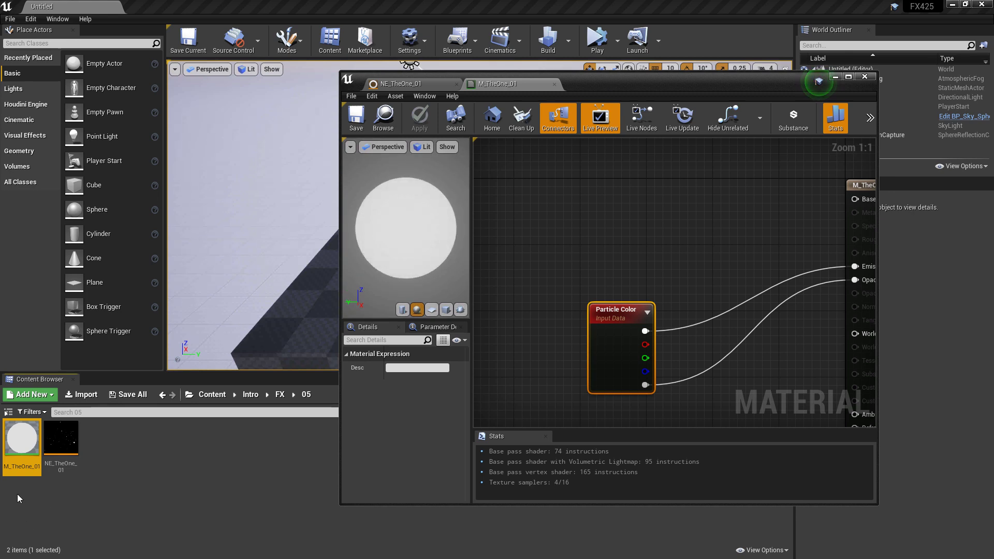
pyautogui.rightClick(22, 448)
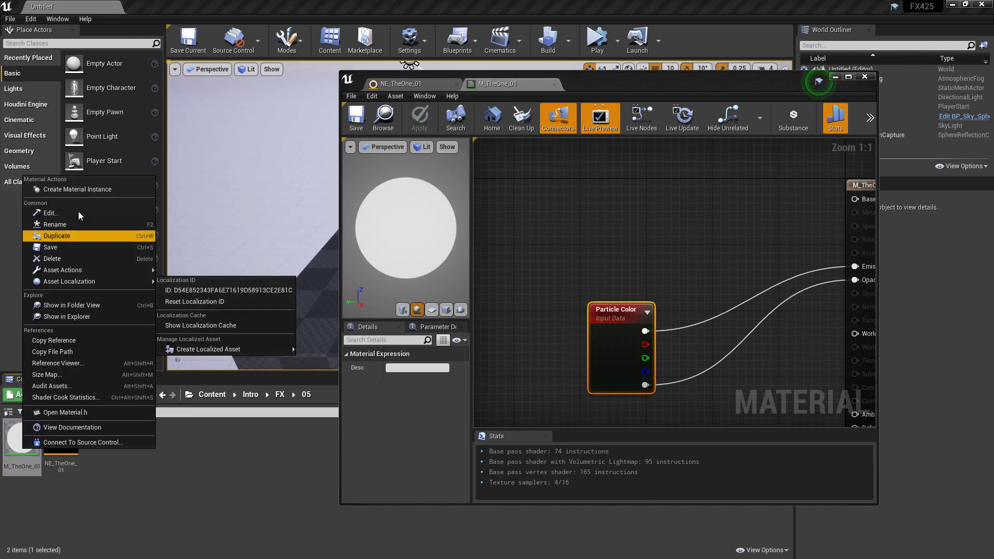
pyautogui.click(82, 192)
pyautogui.press('End')
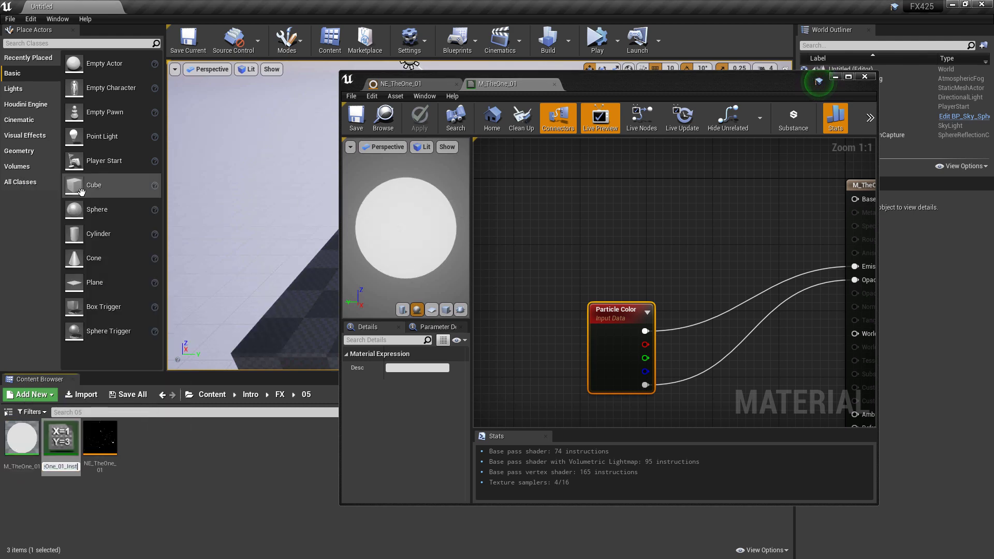
pyautogui.press('BackSpace')
pyautogui.press('BackSpace')
pyautogui.press('BackSpace')
pyautogui.press('BackSpace')
pyautogui.press('BackSpace')
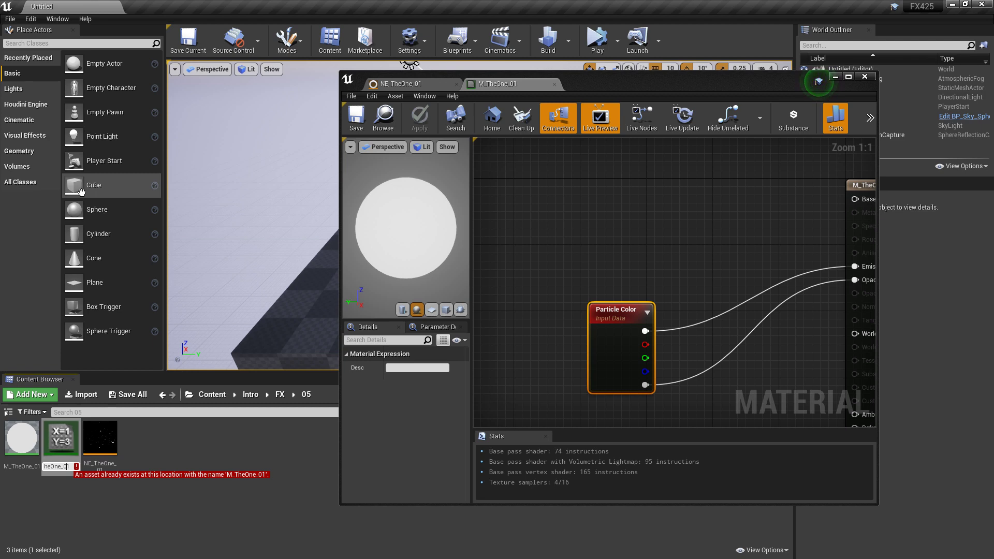
pyautogui.press('Home')
pyautogui.press('Right')
pyautogui.write('I')
pyautogui.press('Return')
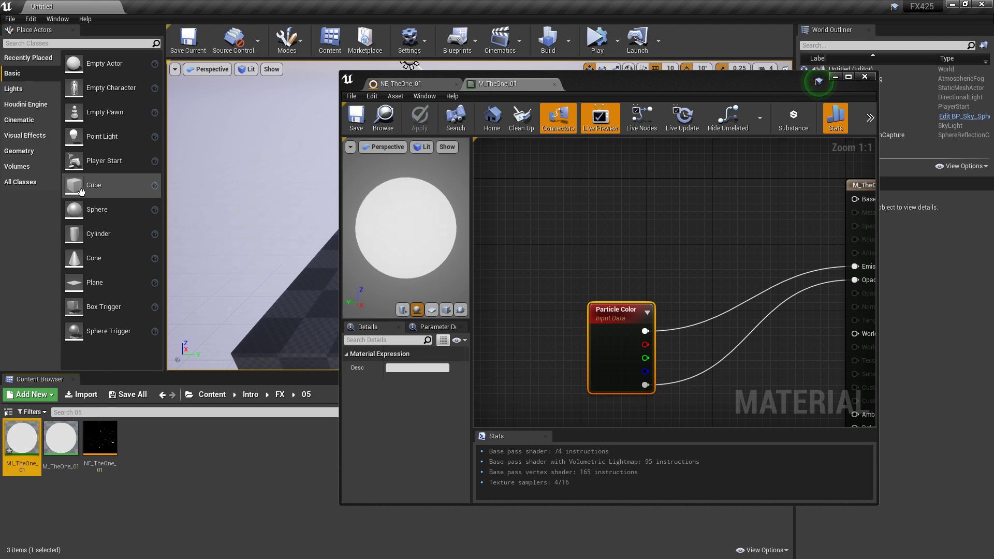
pyautogui.doubleClick(22, 438)
pyautogui.click(364, 118)
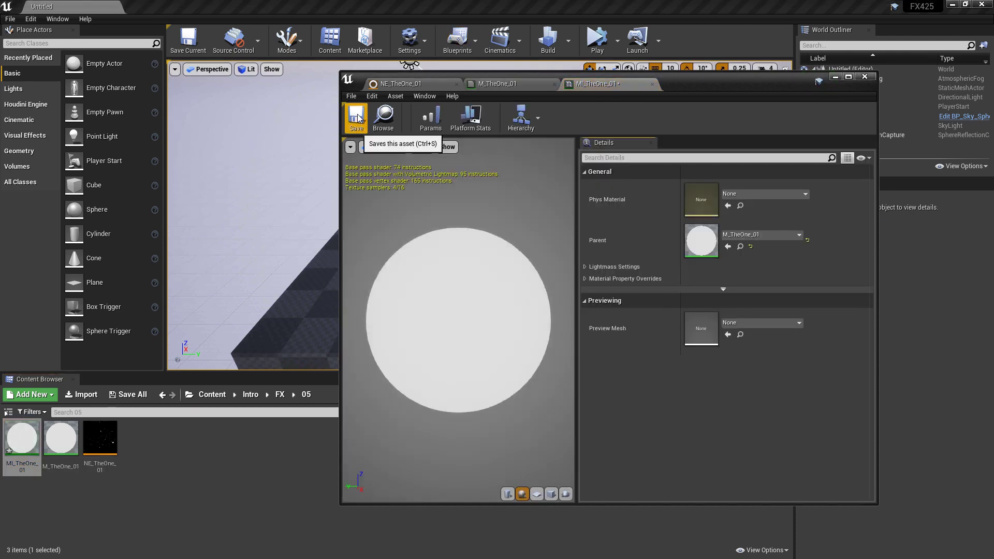
# - Assign MI_TheOne_01 as the Sprite Renderer material in the NE_TheOne_01 emitter, maximize the editor window and play the preview
pyautogui.click(408, 85)
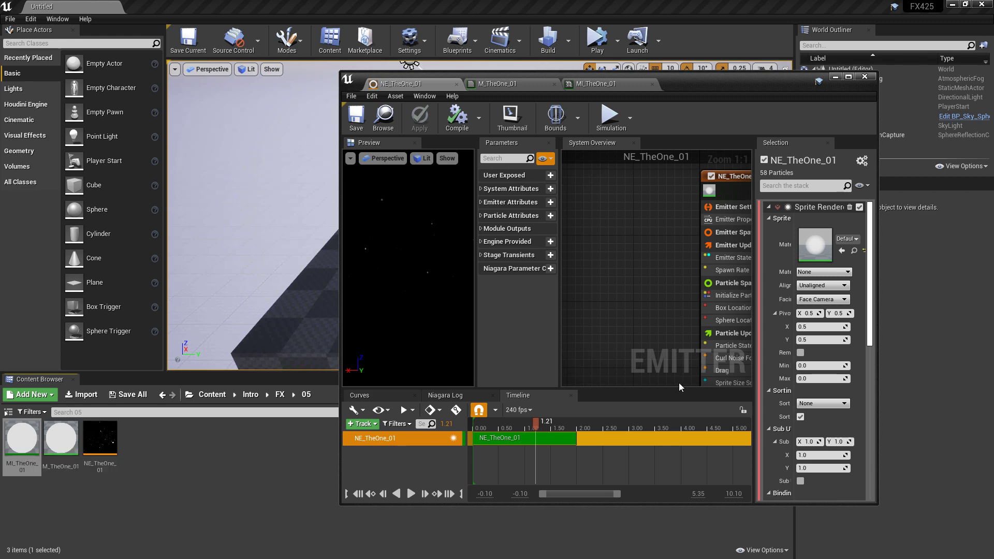
pyautogui.moveTo(659, 333); pyautogui.dragTo(570, 218, button='right')
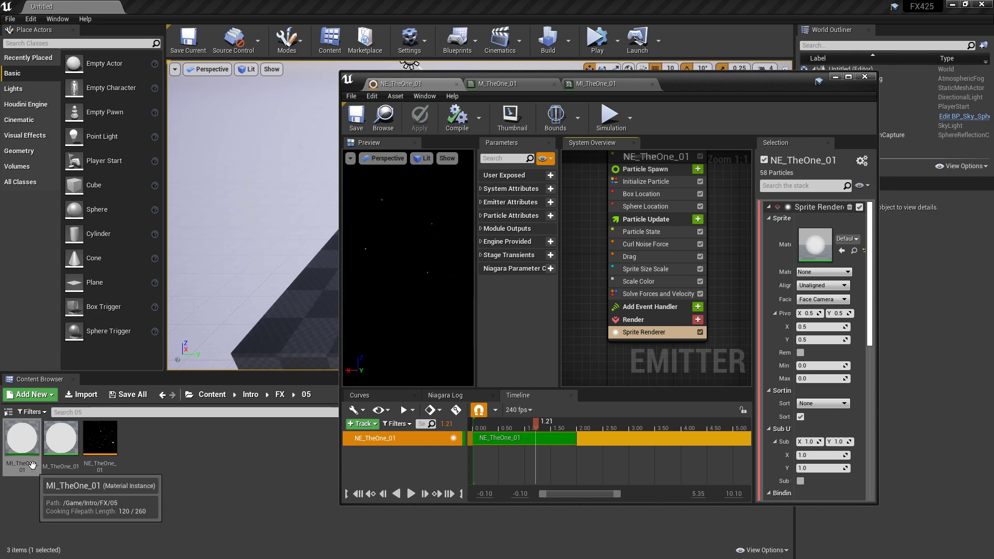
pyautogui.moveTo(31, 470); pyautogui.dragTo(809, 247)
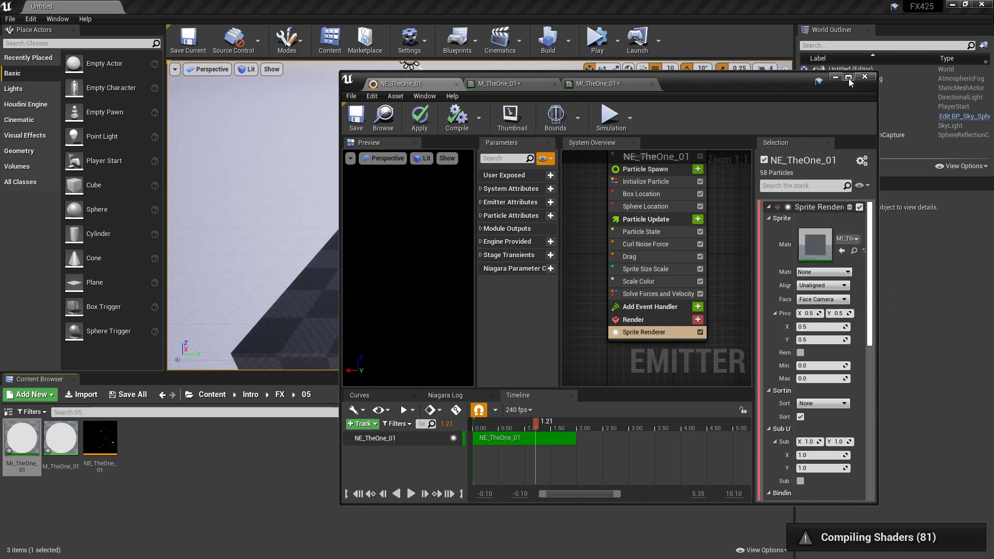
pyautogui.click(848, 76)
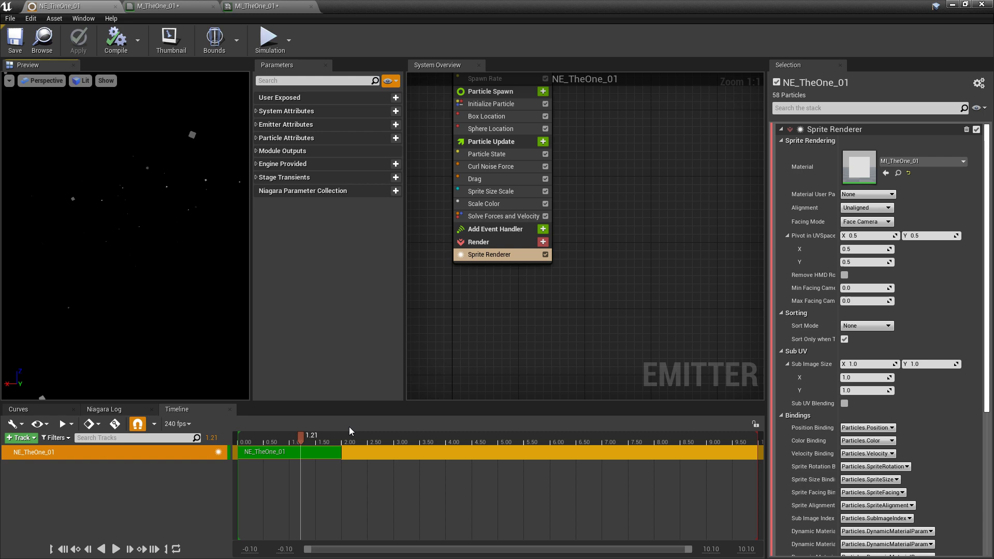
pyautogui.moveTo(301, 444); pyautogui.dragTo(259, 449)
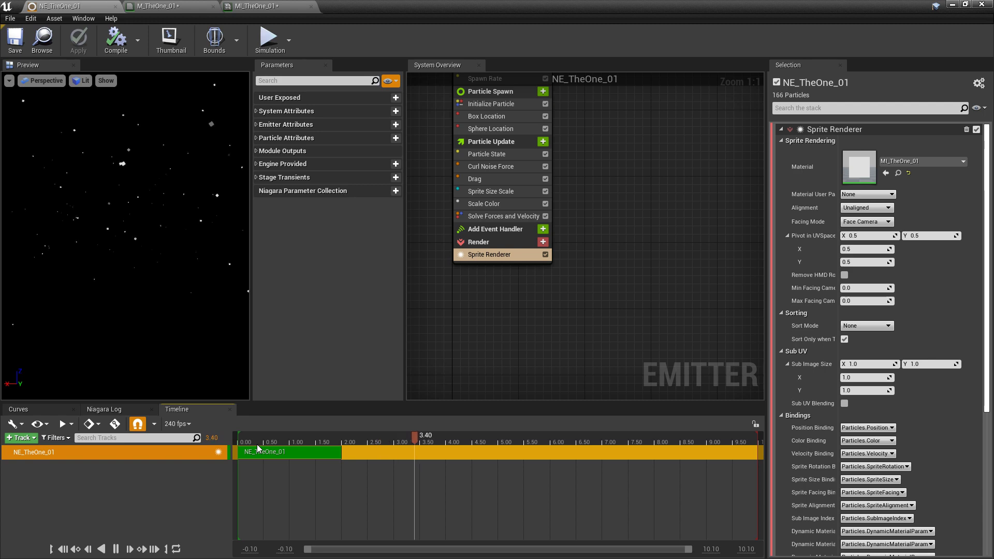
pyautogui.click(115, 549)
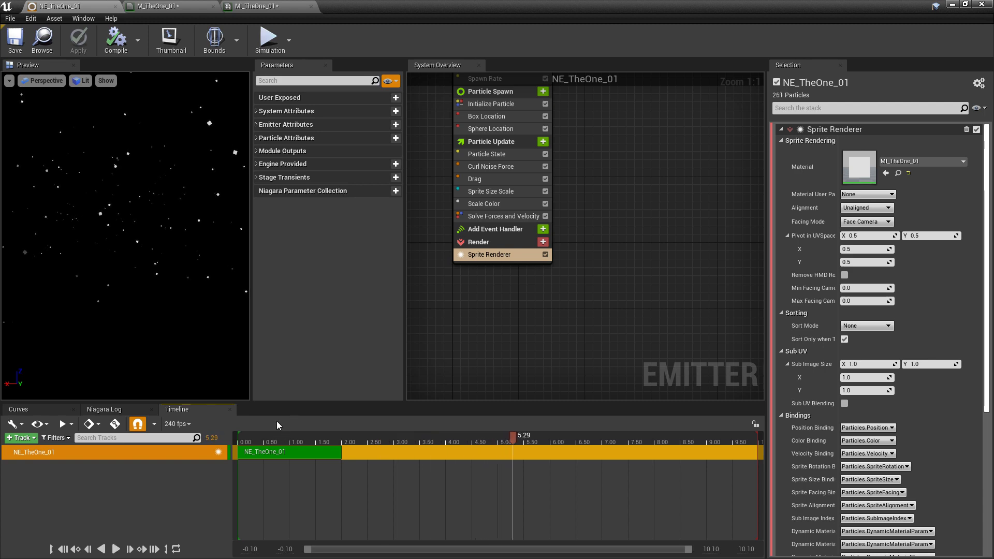
# - Set the X value of Scale RGB to 10 in the Scale Color module, preview the particles and apply the change
pyautogui.moveTo(559, 231); pyautogui.dragTo(567, 338, button='right')
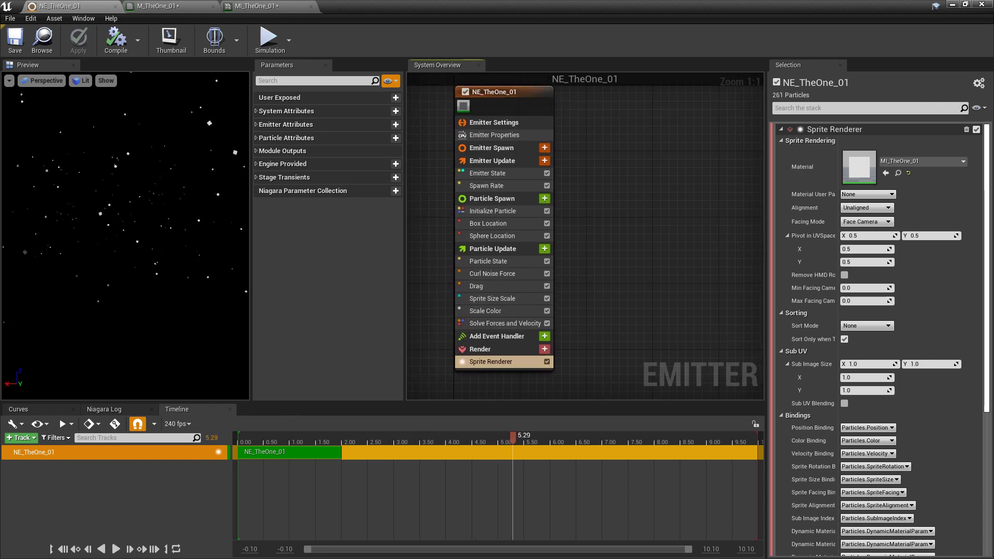
pyautogui.click(517, 310)
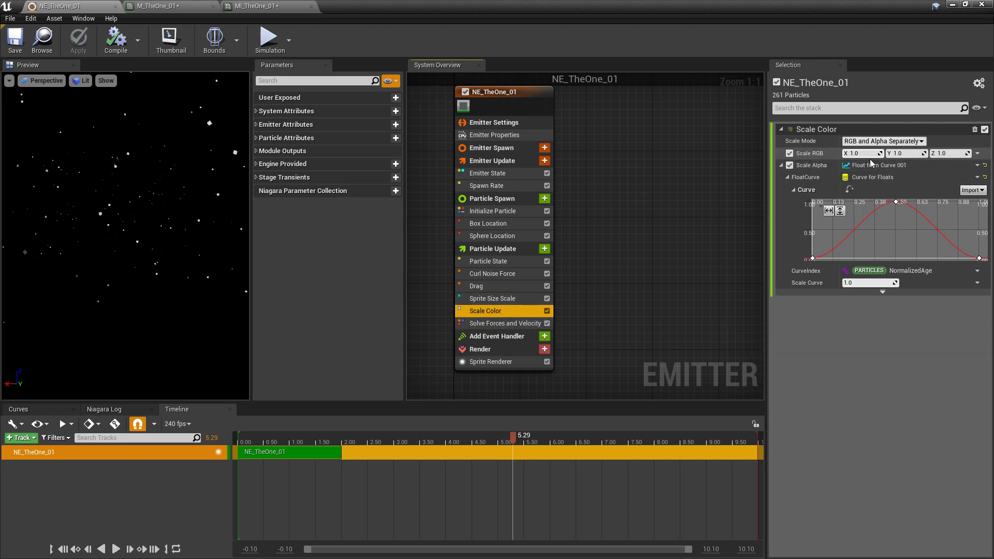
pyautogui.click(860, 154)
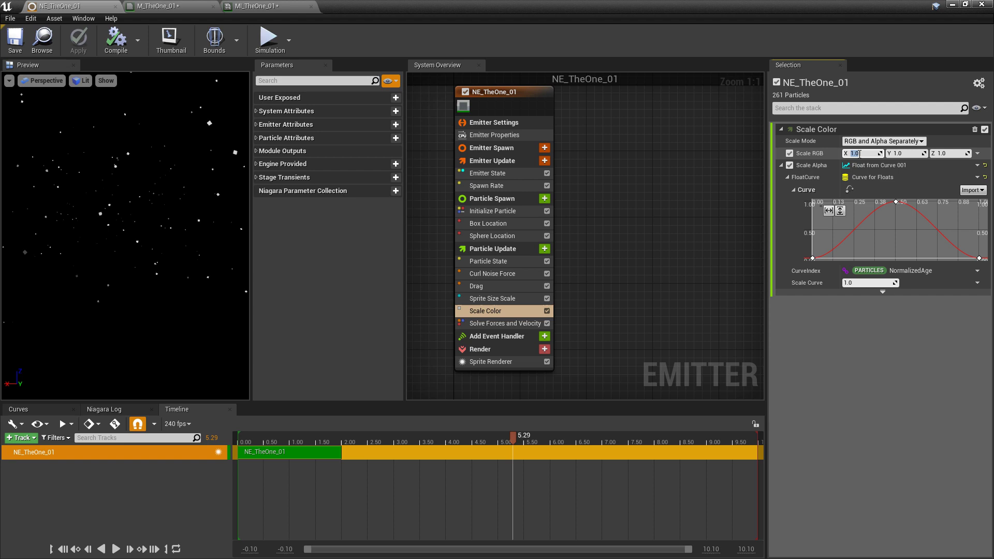
pyautogui.write('10')
pyautogui.press('Return')
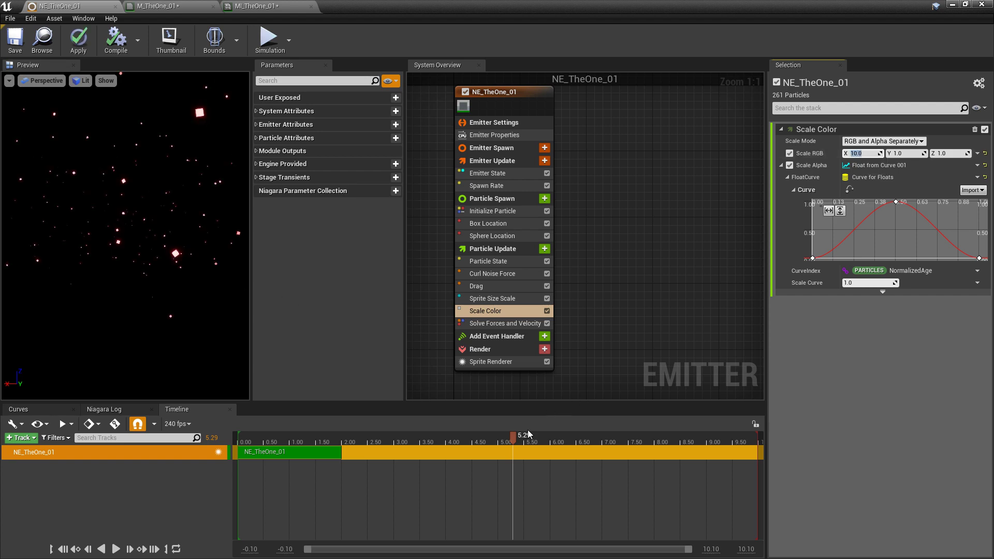
pyautogui.moveTo(513, 436); pyautogui.dragTo(309, 453)
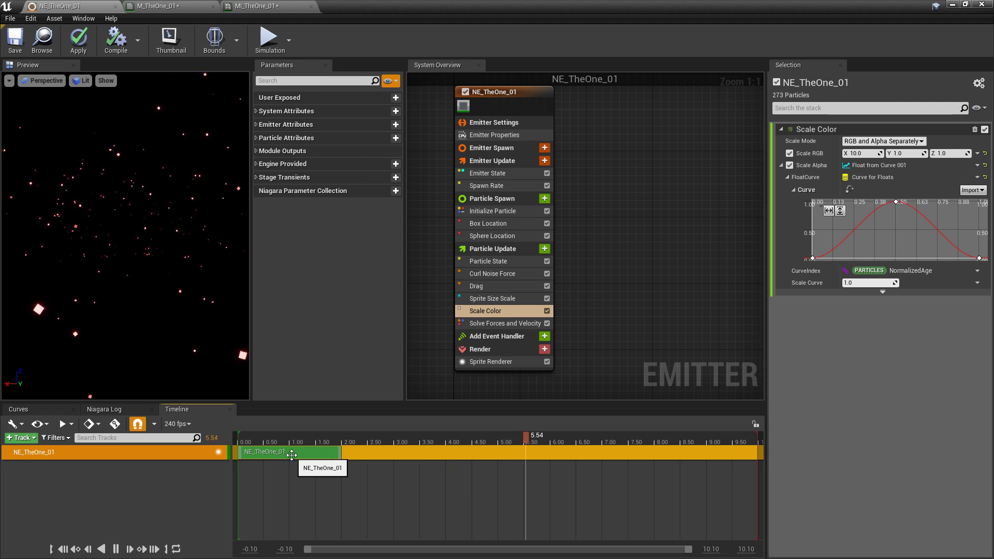
pyautogui.click(78, 39)
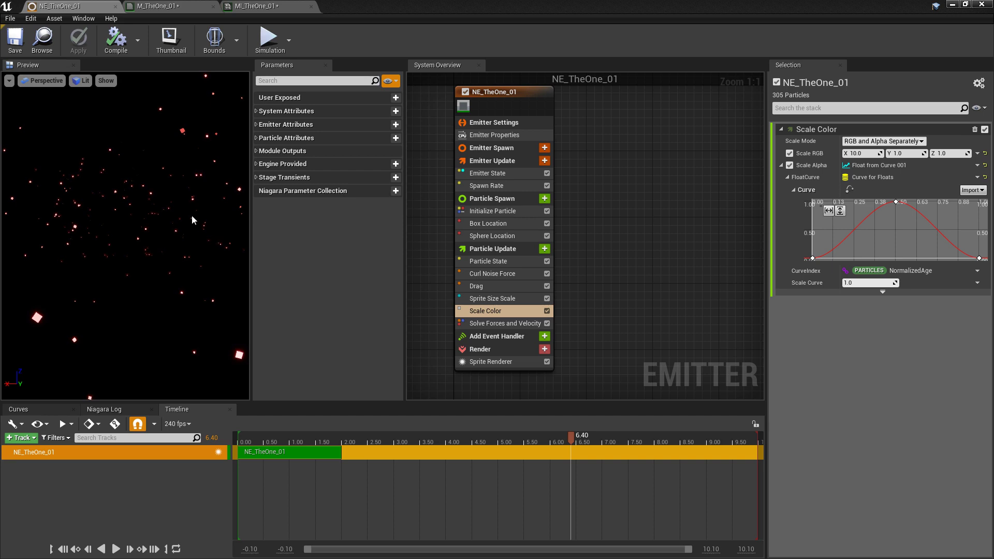
# - Add a Texture Sample node above Particle Color in M_TheOne_01 and convert it to a parameter named T_Mask
pyautogui.click(156, 6)
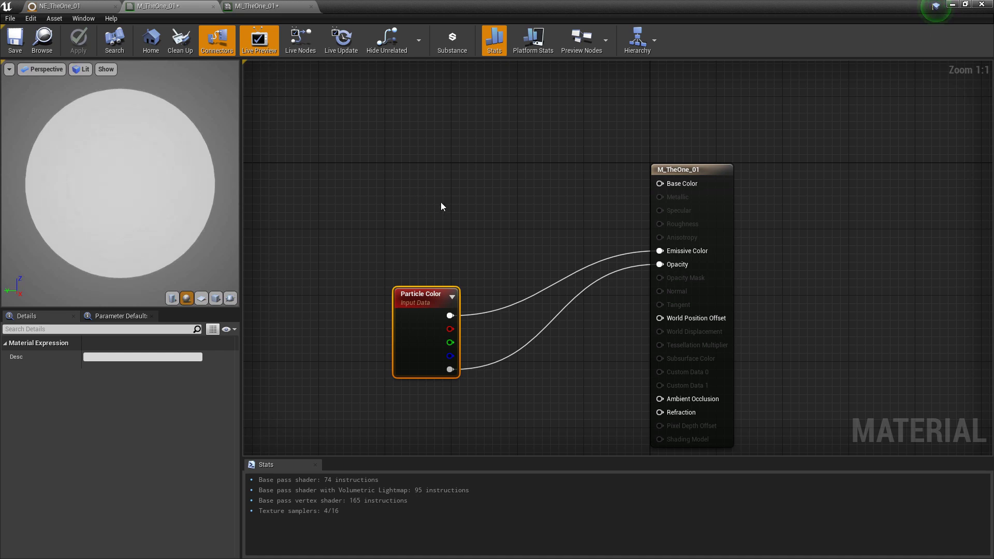
pyautogui.click(416, 183)
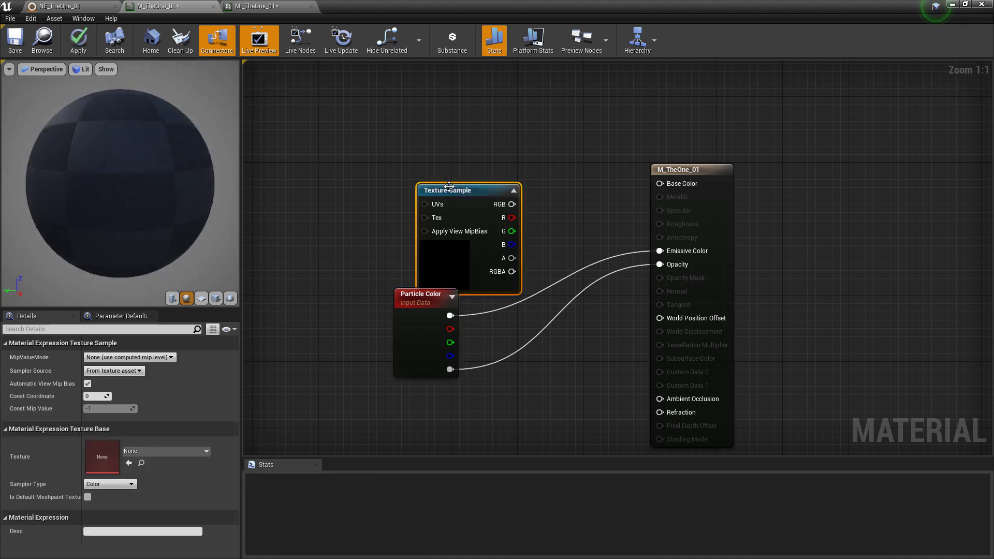
pyautogui.moveTo(485, 189); pyautogui.dragTo(451, 153)
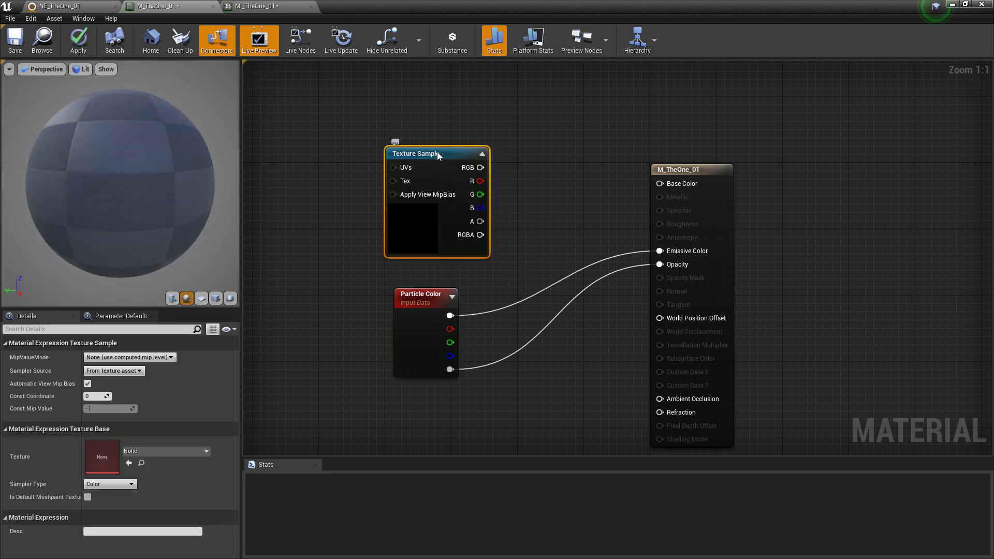
pyautogui.rightClick(437, 152)
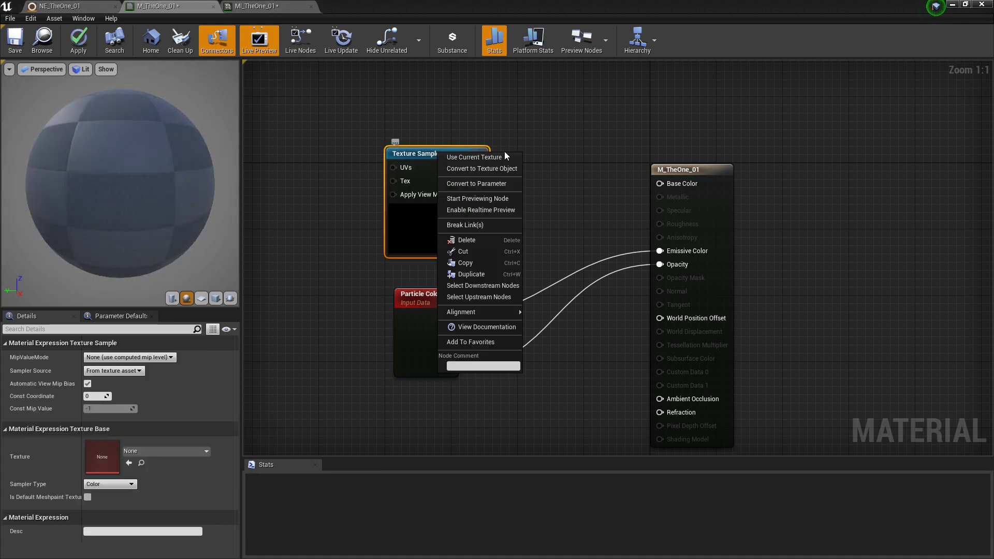
pyautogui.click(496, 182)
pyautogui.write('T')
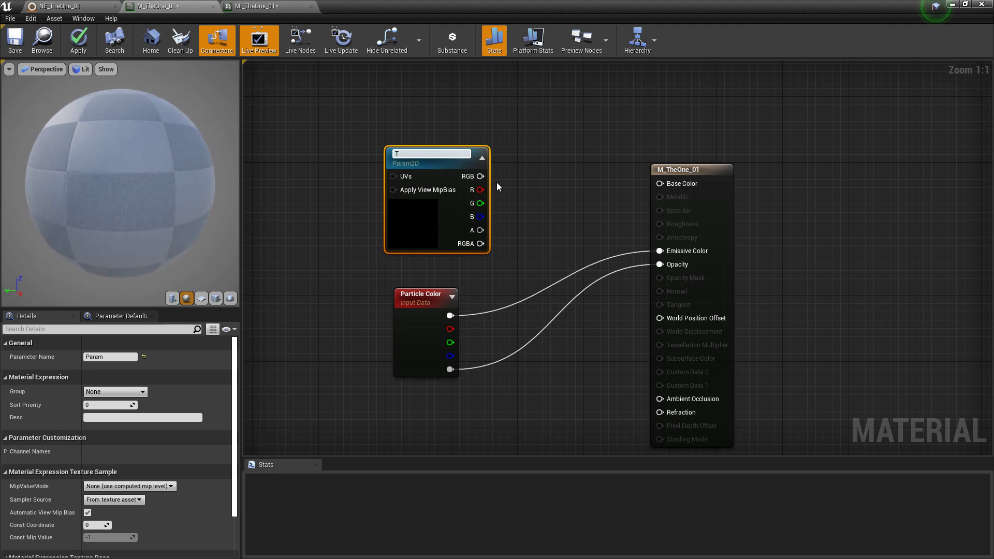
pyautogui.write('_Mask')
pyautogui.press('Return')
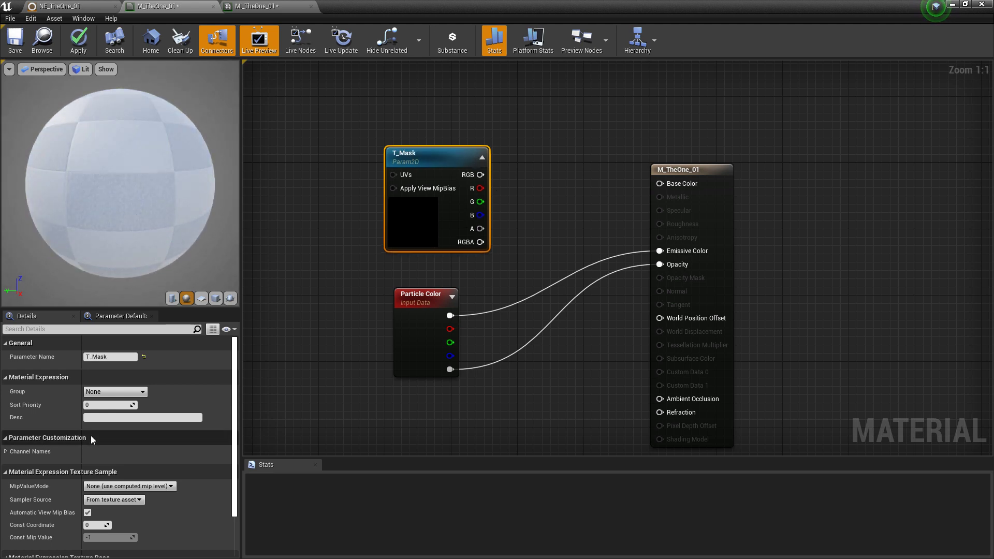
# - Search the texture assets for "grey" and assign the Greyscale texture to the T_Mask parameter
pyautogui.scroll(-1, 91, 439)
pyautogui.scroll(-1, 91, 436)
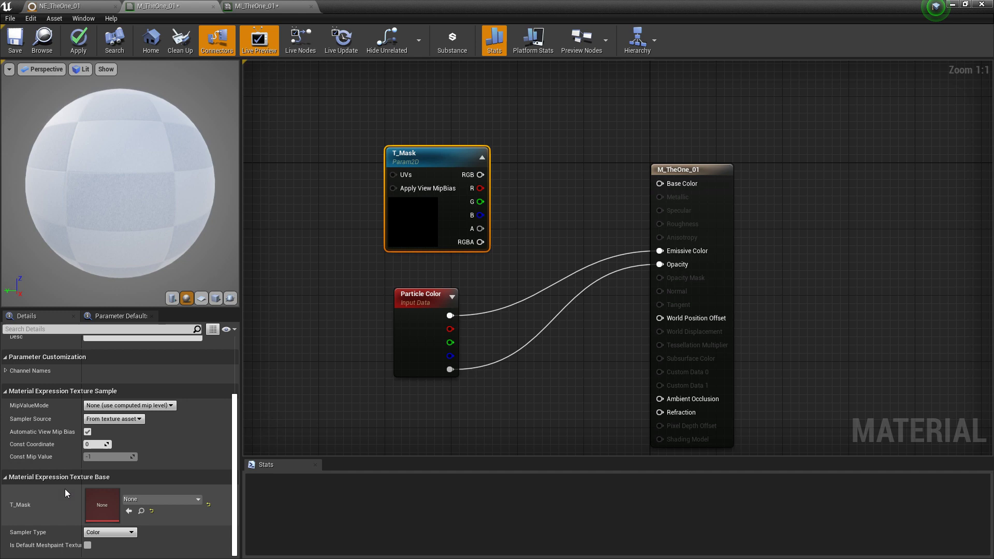
pyautogui.click(158, 500)
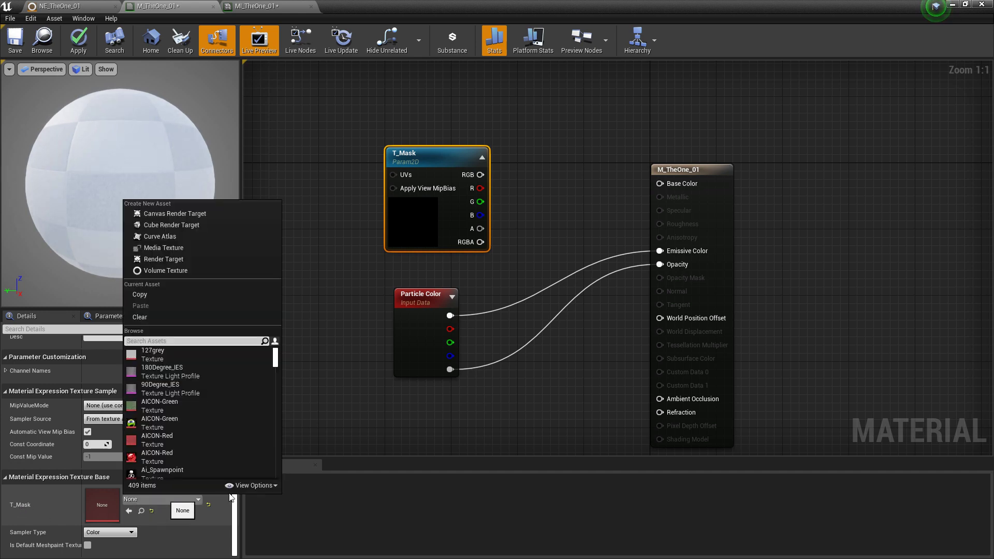
pyautogui.click(256, 485)
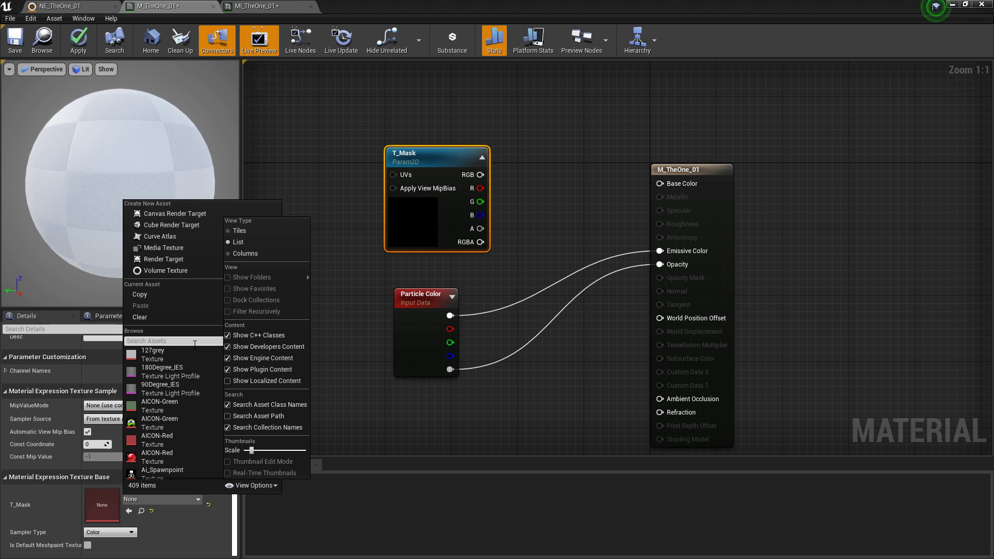
pyautogui.write('y')
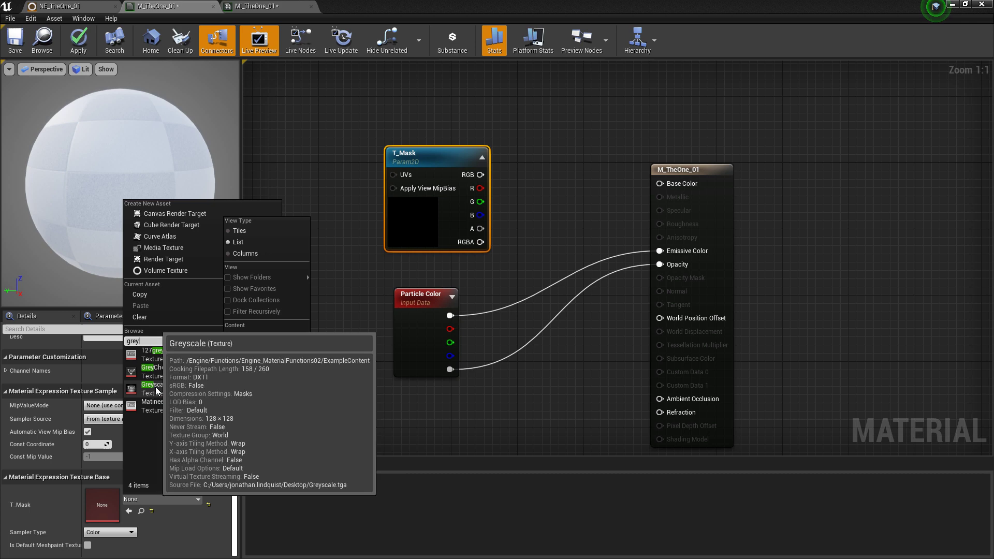
pyautogui.moveTo(159, 391)
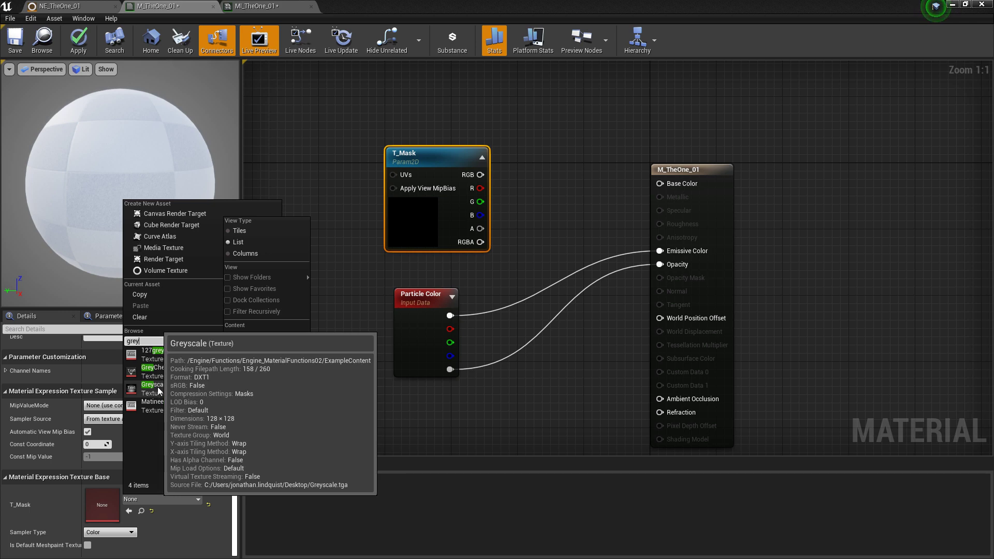
pyautogui.click(158, 388)
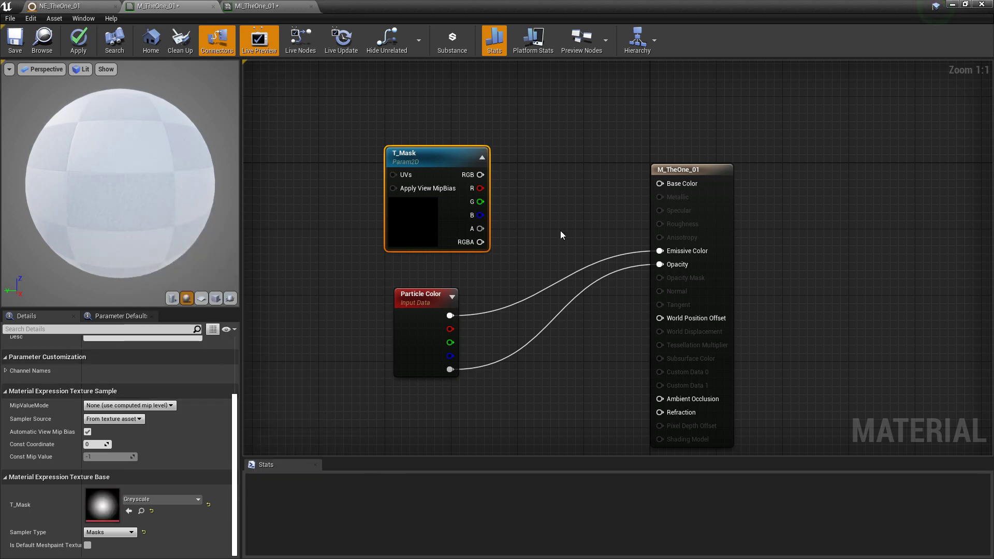
# - Add a Multiply node combining T_Mask's RGB with Particle Color's combined color output, and feed the result into Emissive Color
pyautogui.moveTo(561, 234); pyautogui.dragTo(528, 236, button='right')
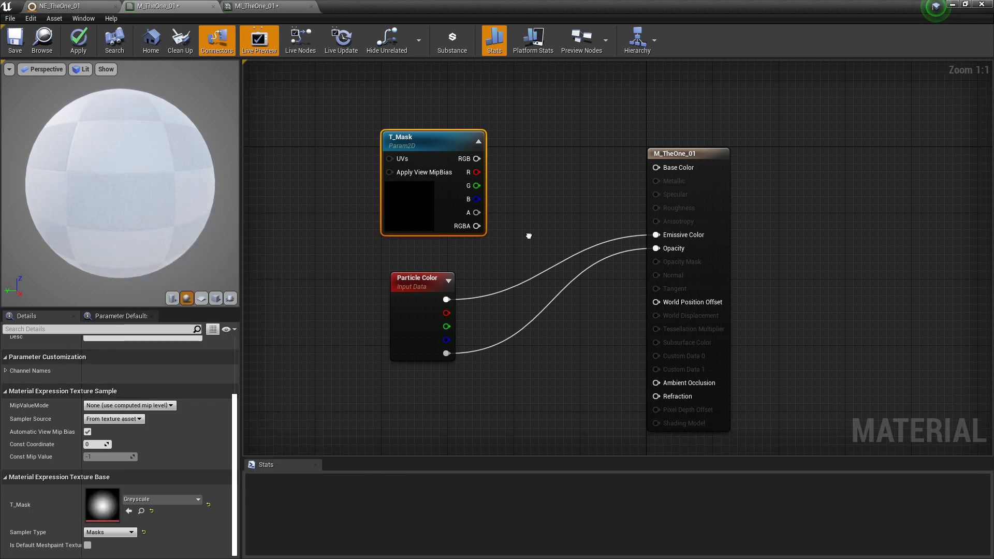
pyautogui.click(553, 189)
pyautogui.moveTo(433, 138); pyautogui.dragTo(562, 208)
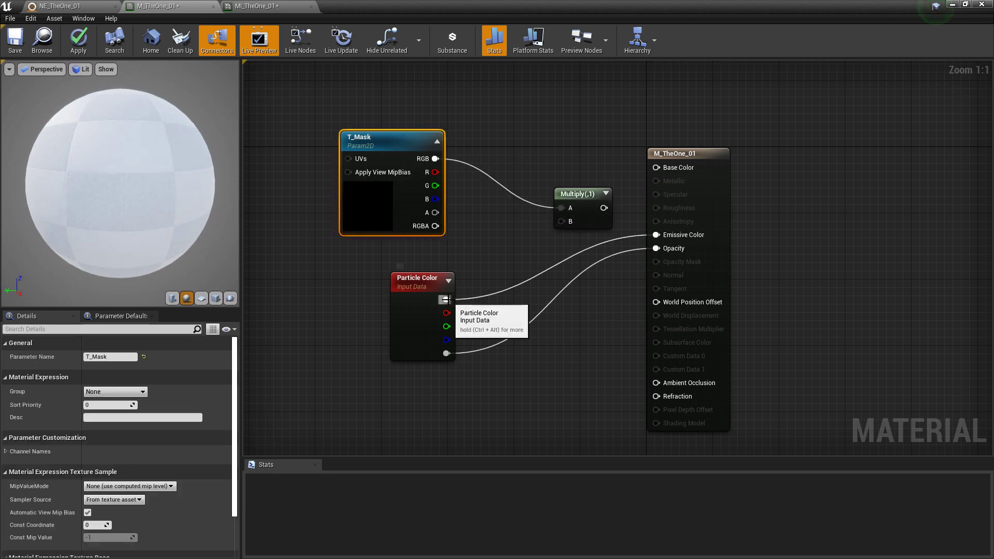
pyautogui.moveTo(446, 299); pyautogui.dragTo(657, 235)
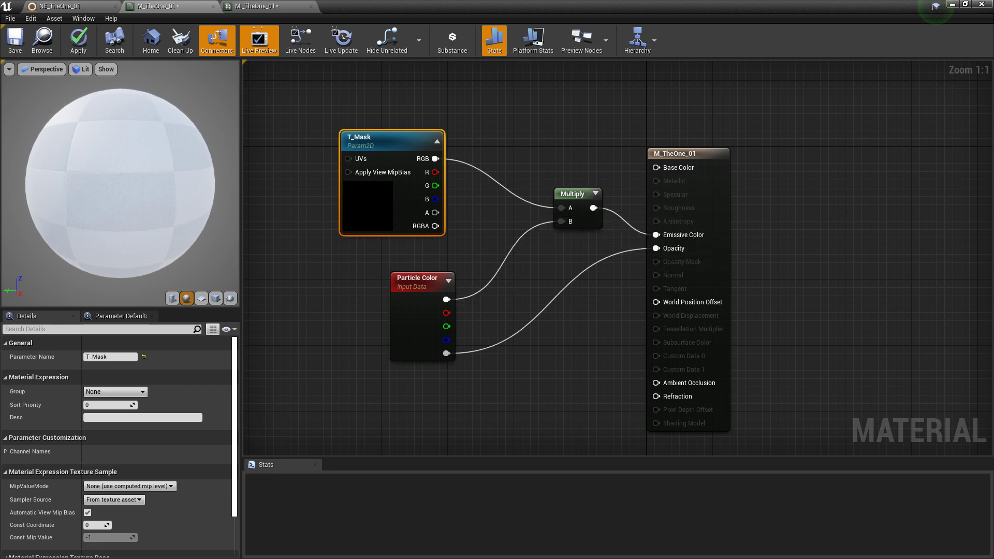
# - Add a second Multiply node combining T_Mask's RGB with Particle Color's alpha, connect it to Opacity, and save the material
pyautogui.moveTo(657, 236); pyautogui.dragTo(664, 192, button='right')
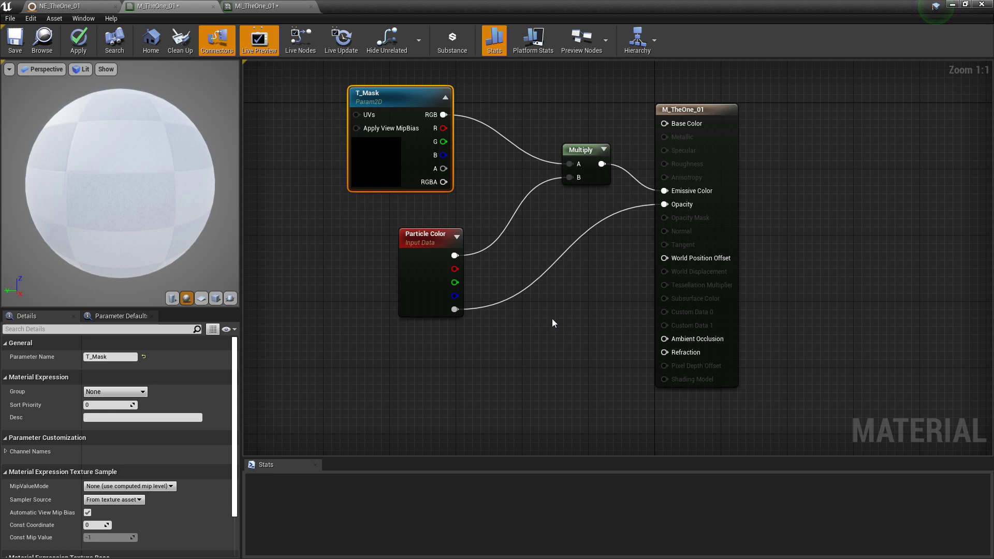
pyautogui.click(552, 319)
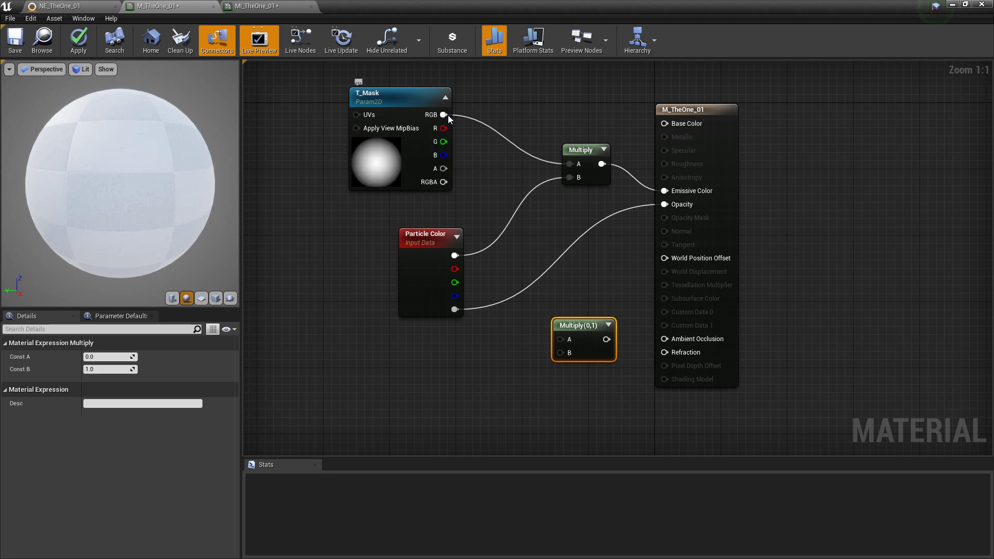
pyautogui.moveTo(444, 115); pyautogui.dragTo(561, 340)
pyautogui.moveTo(453, 309); pyautogui.dragTo(664, 205)
pyautogui.click(15, 42)
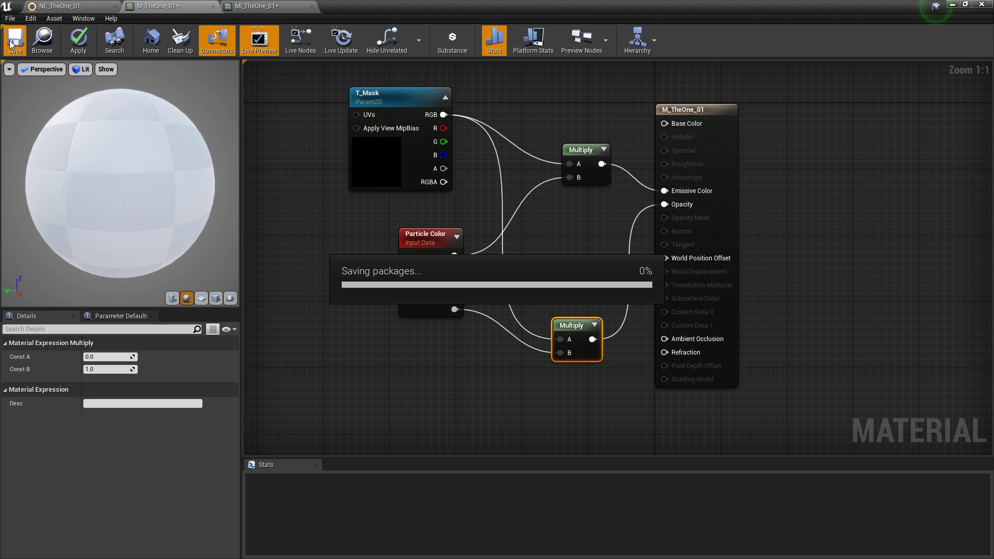
# - Enable the T_Mask texture override in MI_TheOne_01, keeping the Greyscale texture, and return to the NE_TheOne_01 emitter
pyautogui.click(256, 6)
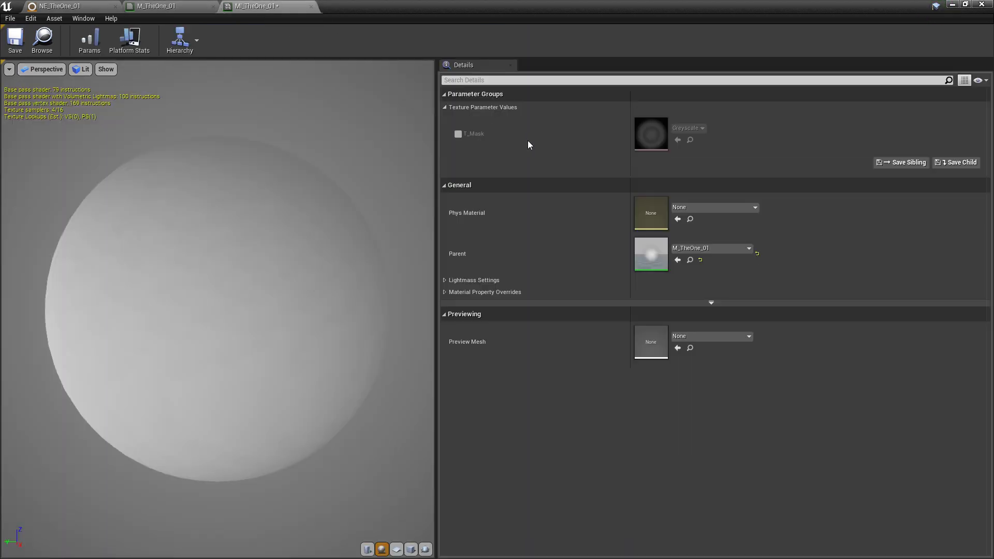
pyautogui.click(458, 134)
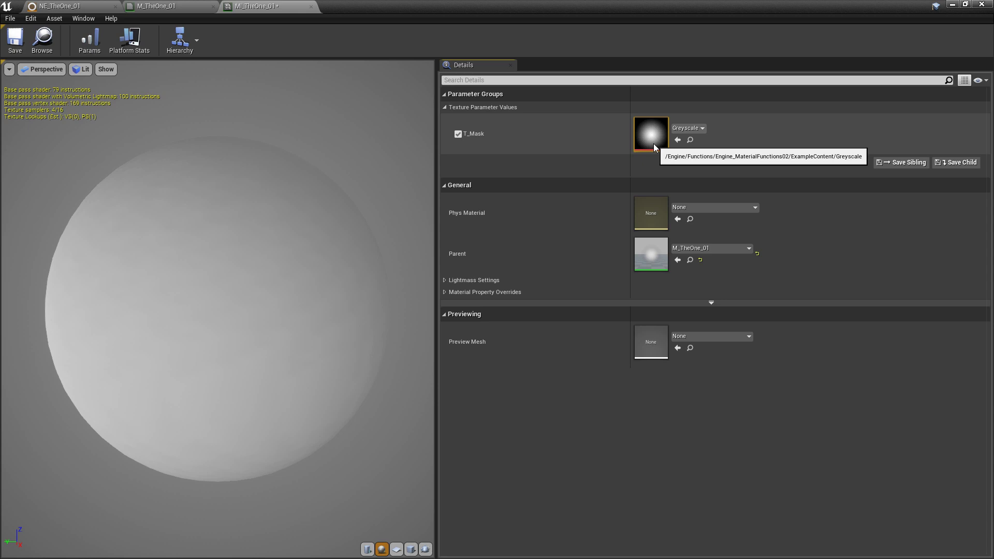
pyautogui.click(58, 6)
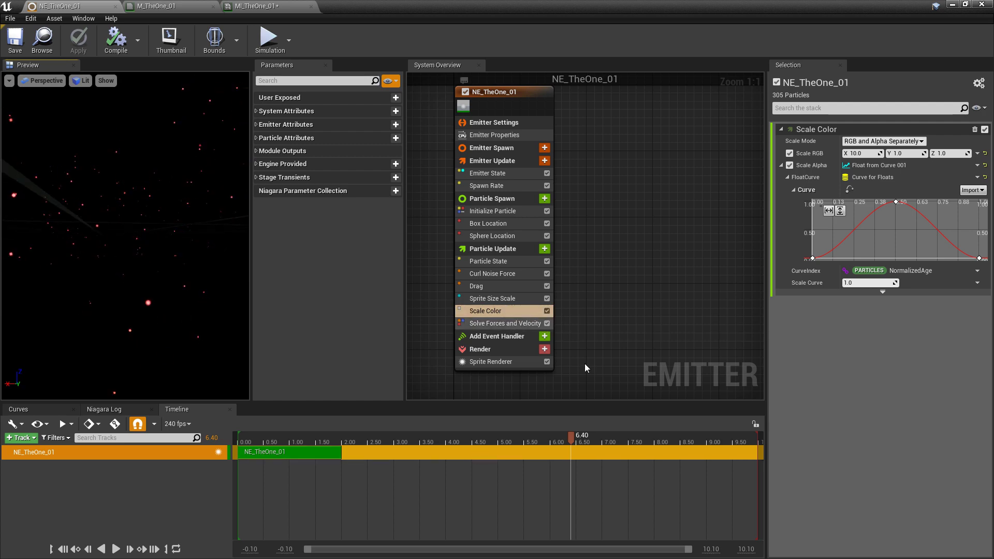
# - Show the settings of the Initialize Particle module in the NE_TheOne_01 emitter
pyautogui.click(510, 213)
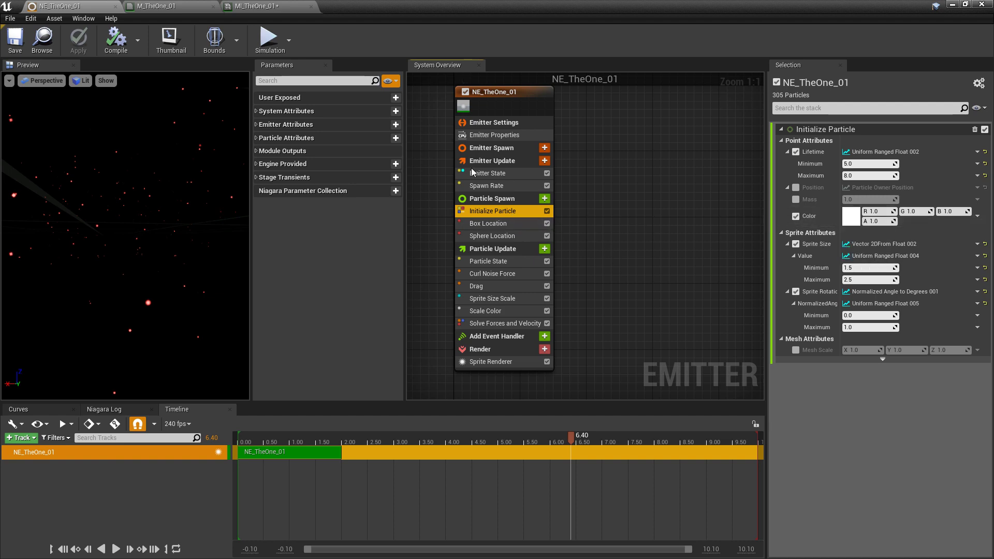
pyautogui.click(170, 7)
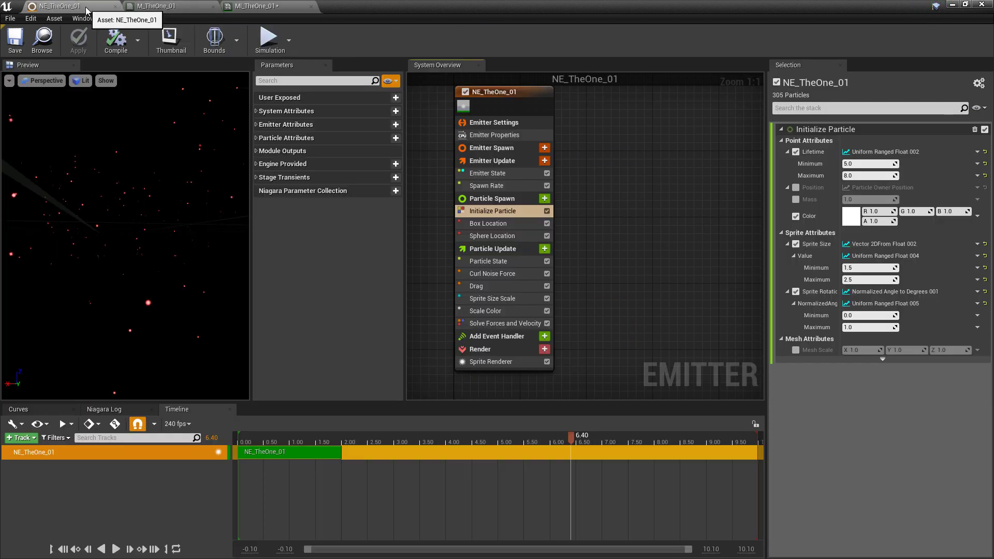
pyautogui.click(67, 6)
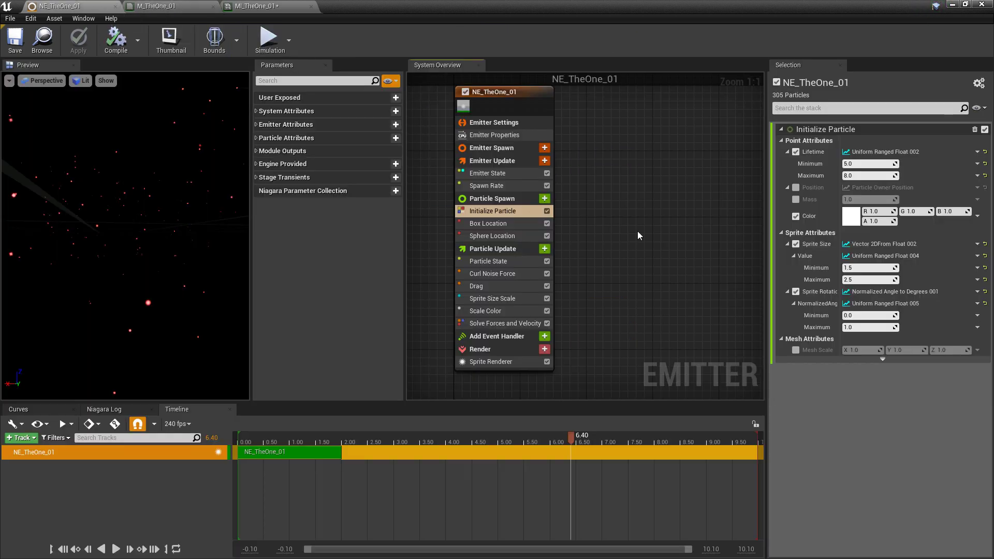